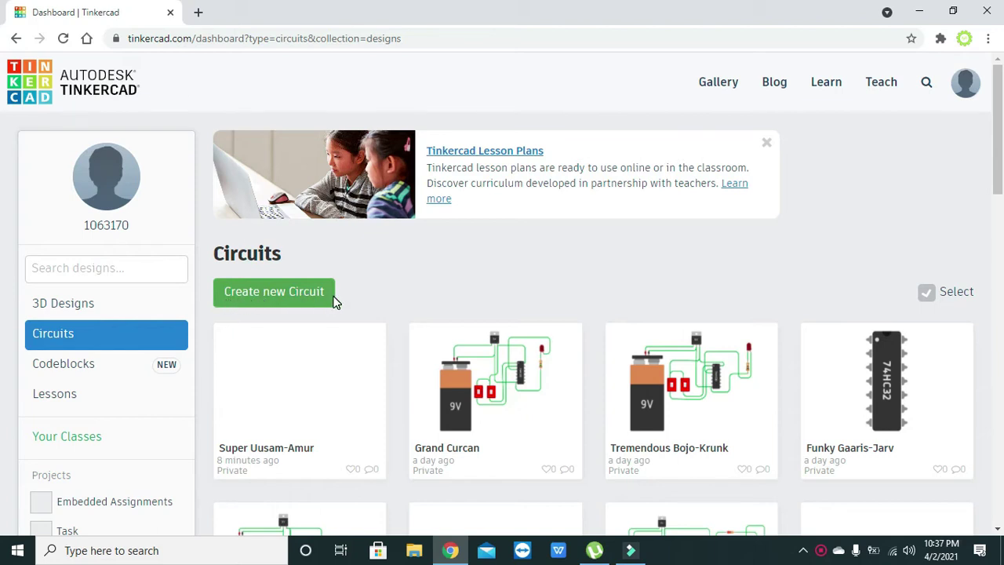
Create a new blank circuit, dismiss the Starters tip and search components for 74hc86.
{"action": "left_click", "coordinate": [267, 292]}
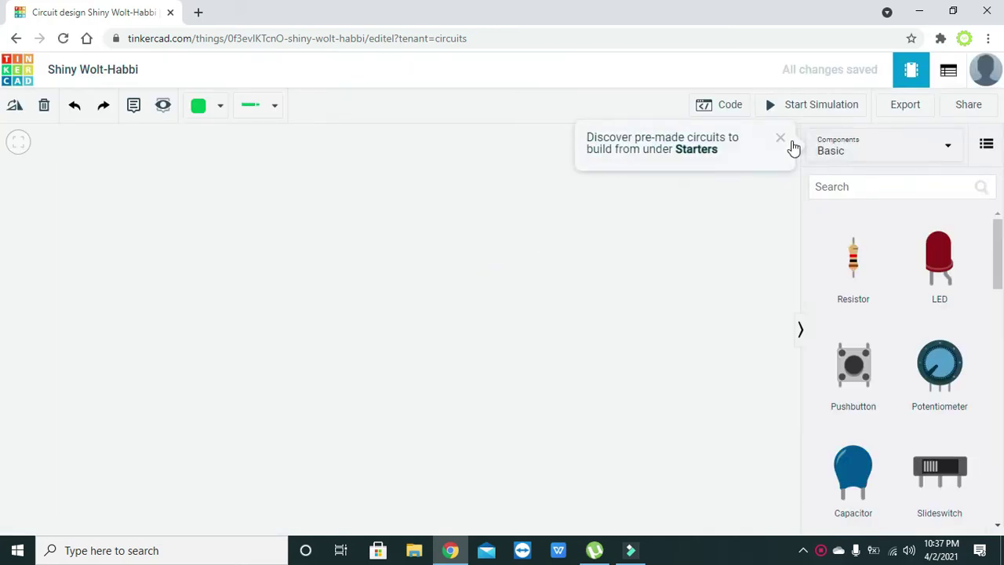
{"action": "left_click", "coordinate": [781, 140]}
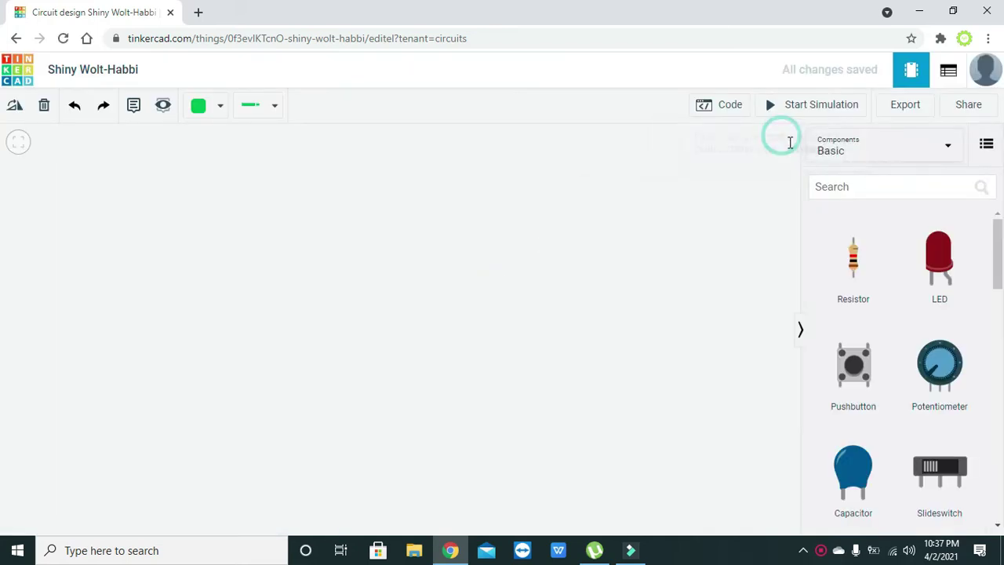
{"action": "left_click", "coordinate": [847, 187]}
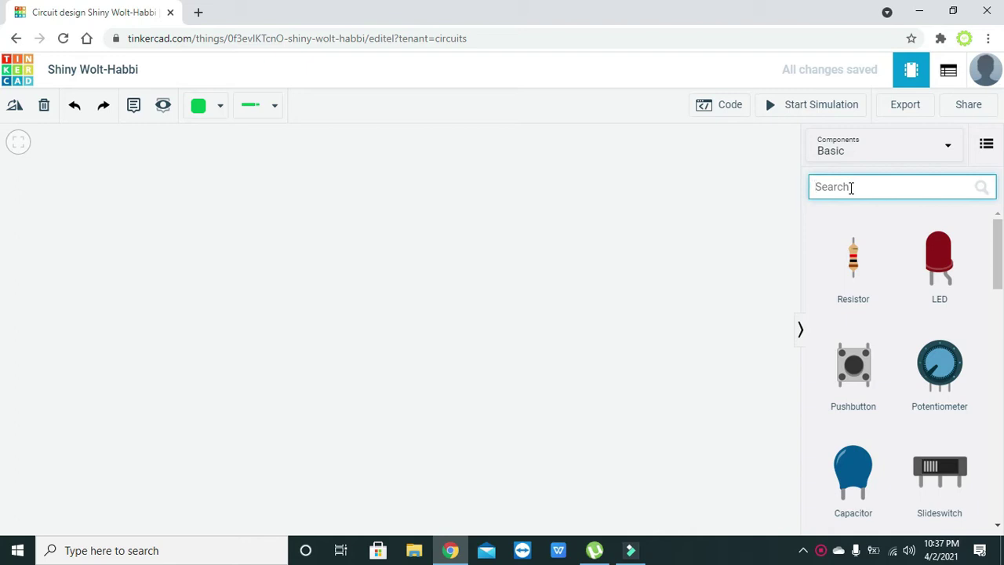
{"action": "type", "text": "74hc"}
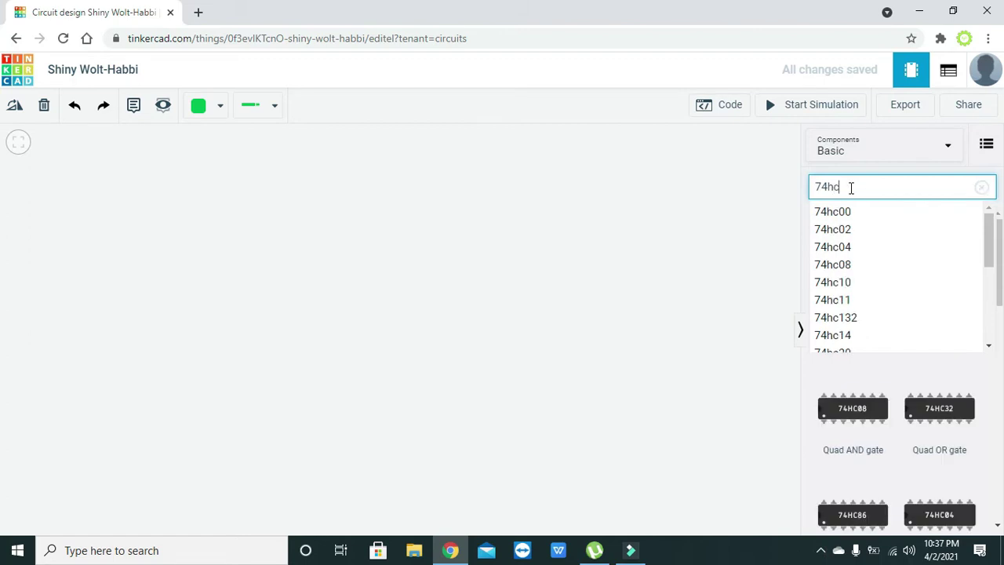
{"action": "type", "text": "86"}
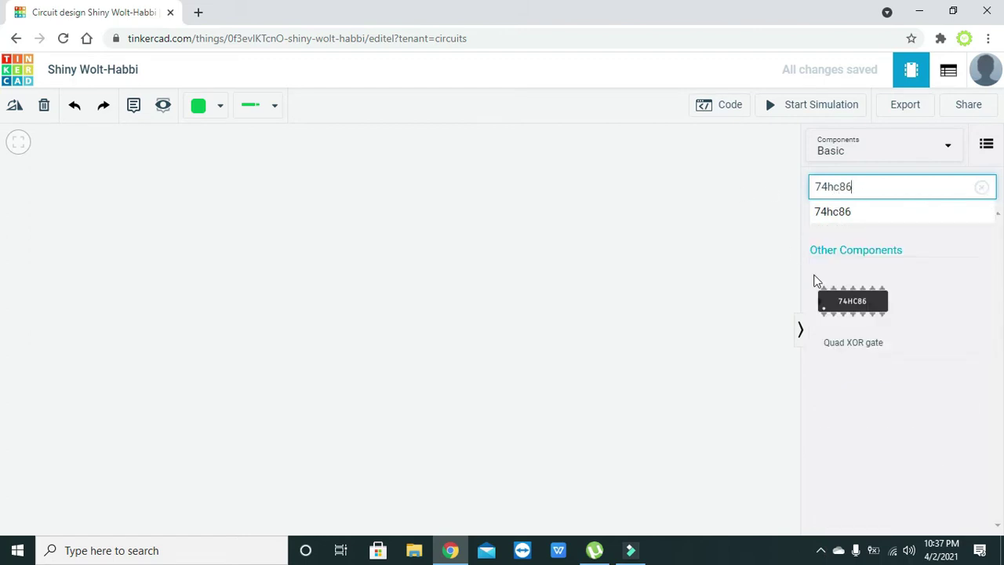
Place the 74HC86 Quad XOR chip mid-canvas, rotated to stand vertically.
{"action": "left_click_drag", "start_coordinate": [831, 303], "coordinate": [413, 304]}
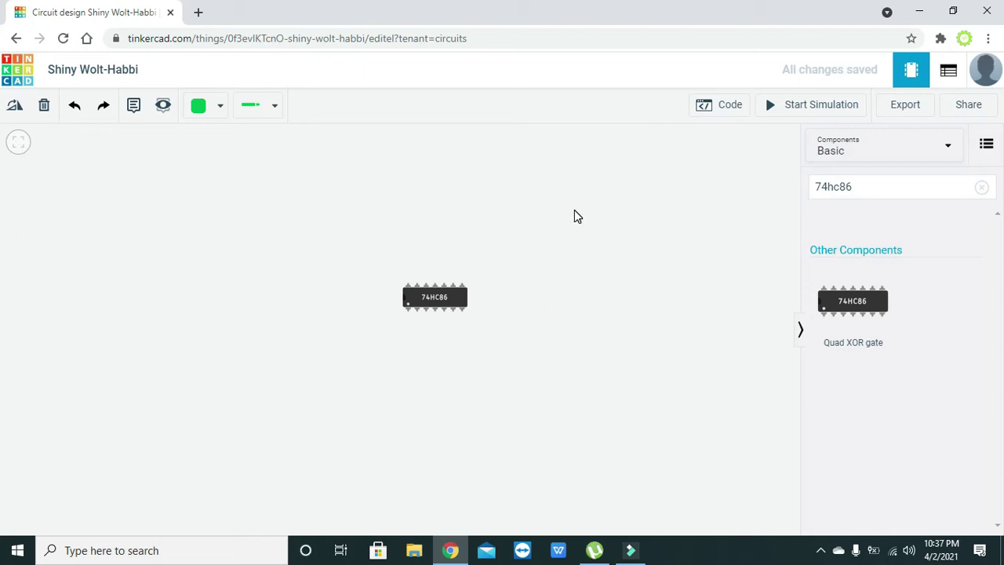
{"action": "left_click", "coordinate": [449, 303]}
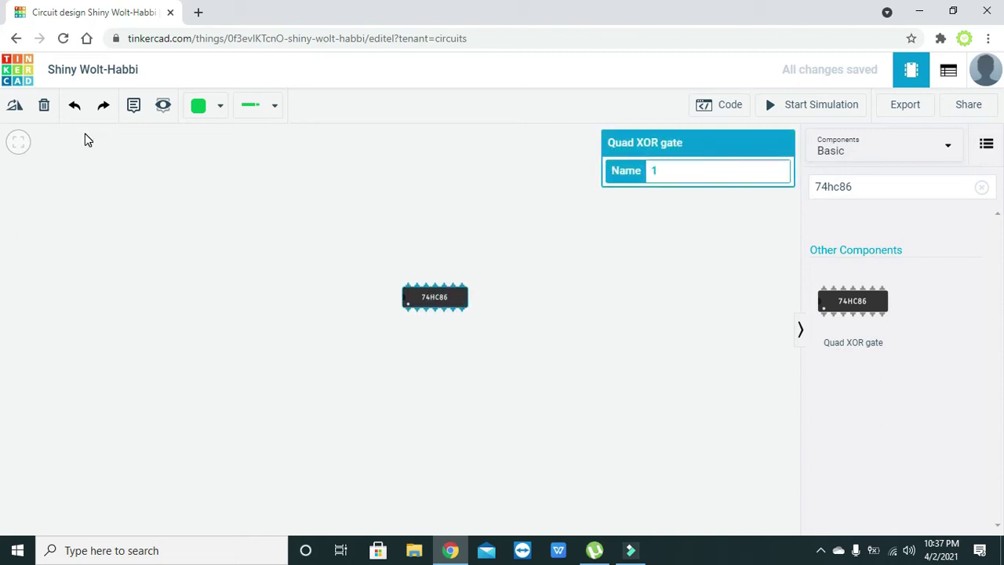
{"action": "left_click", "coordinate": [12, 106]}
{"action": "left_click", "coordinate": [13, 106]}
{"action": "left_click", "coordinate": [13, 105]}
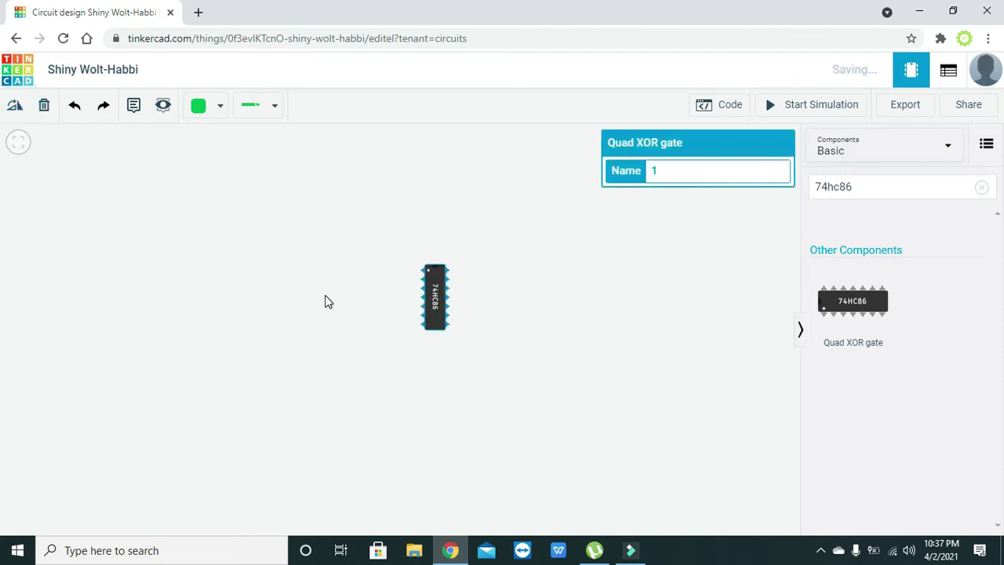
{"action": "scroll", "coordinate": [328, 302], "scroll_direction": "up", "scroll_amount": 3}
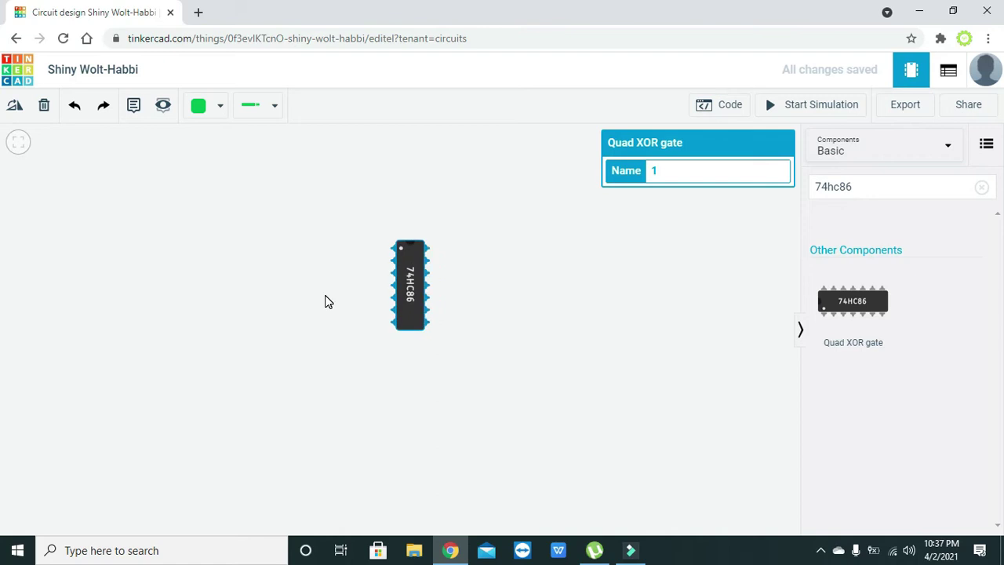
{"action": "left_click_drag", "start_coordinate": [401, 322], "coordinate": [430, 353]}
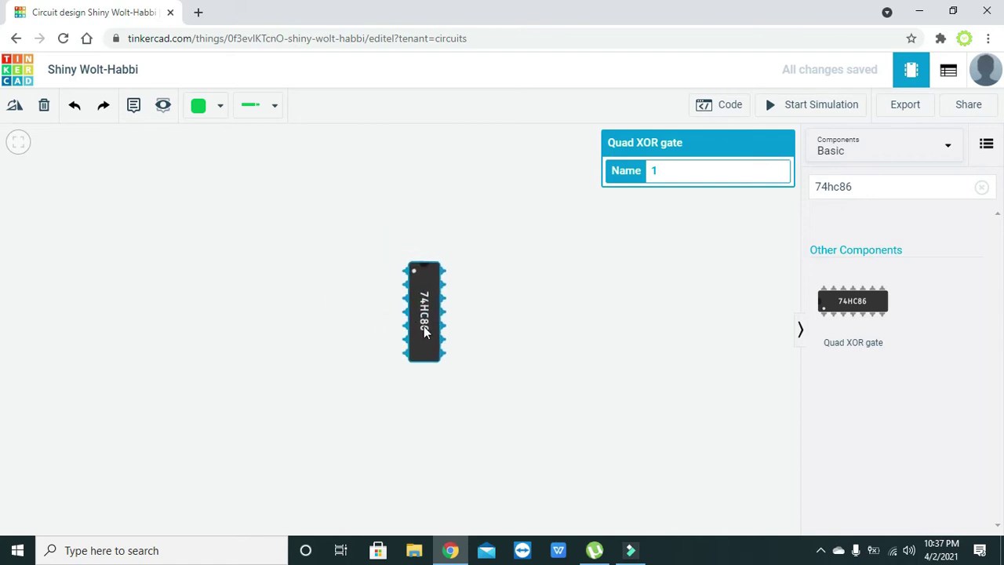
{"action": "left_click", "coordinate": [533, 357]}
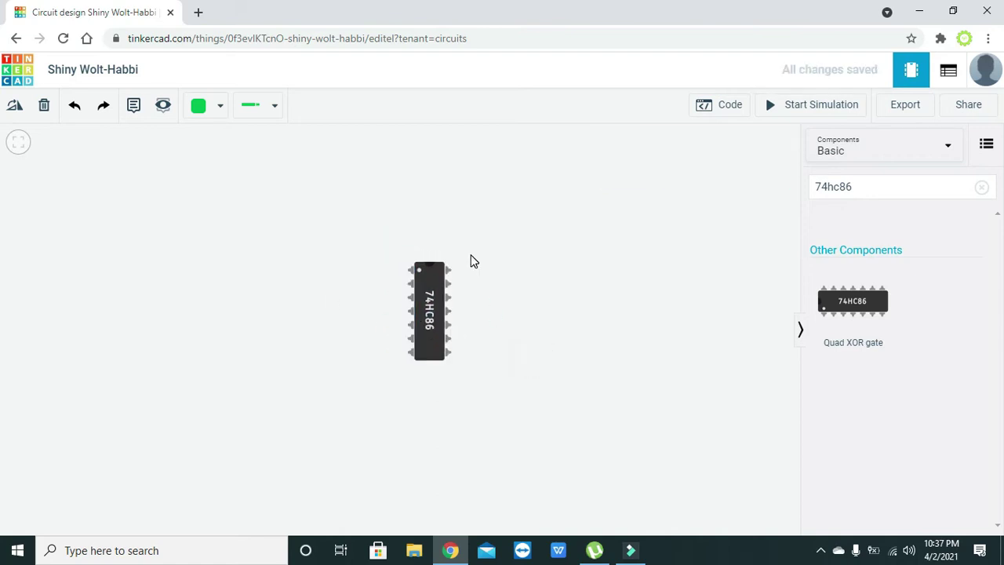
Search for battery and place an upright 9V battery on the left of the canvas.
{"action": "left_click", "coordinate": [890, 186]}
{"action": "key", "text": "BackSpace"}
{"action": "key", "text": "BackSpace"}
{"action": "key", "text": "BackSpace"}
{"action": "key", "text": "BackSpace"}
{"action": "key", "text": "BackSpace"}
{"action": "key", "text": "BackSpace"}
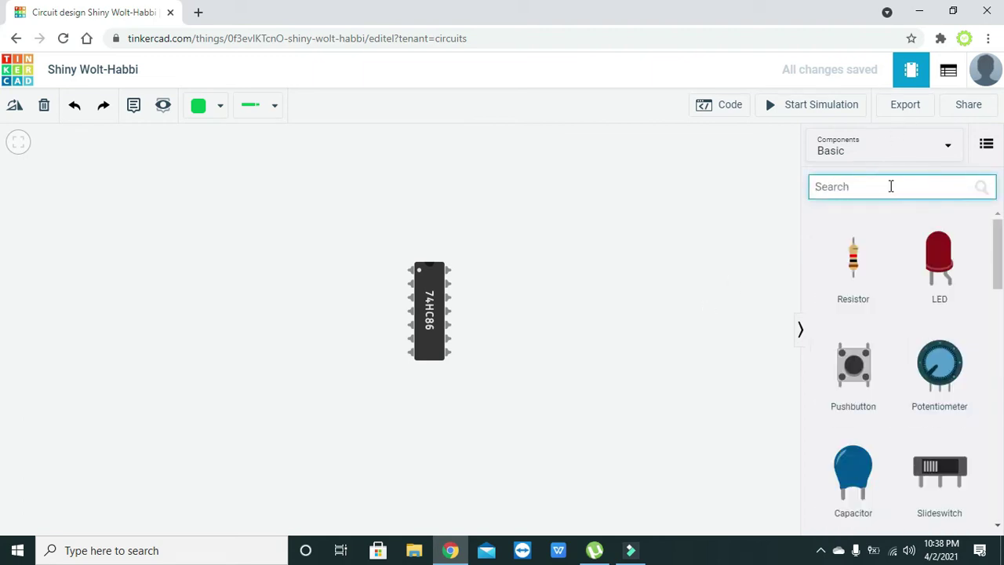
{"action": "type", "text": "battery"}
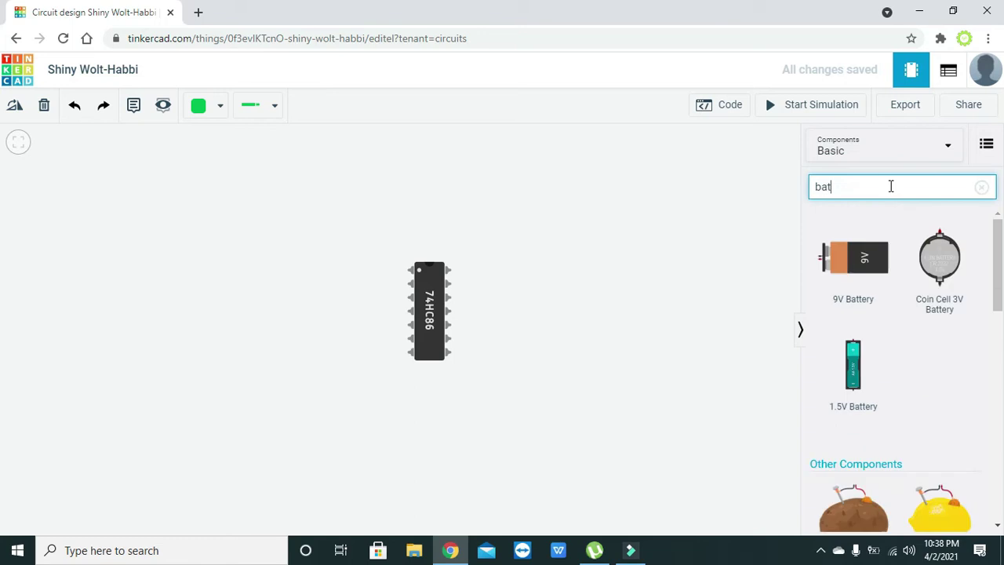
{"action": "left_click", "coordinate": [737, 249]}
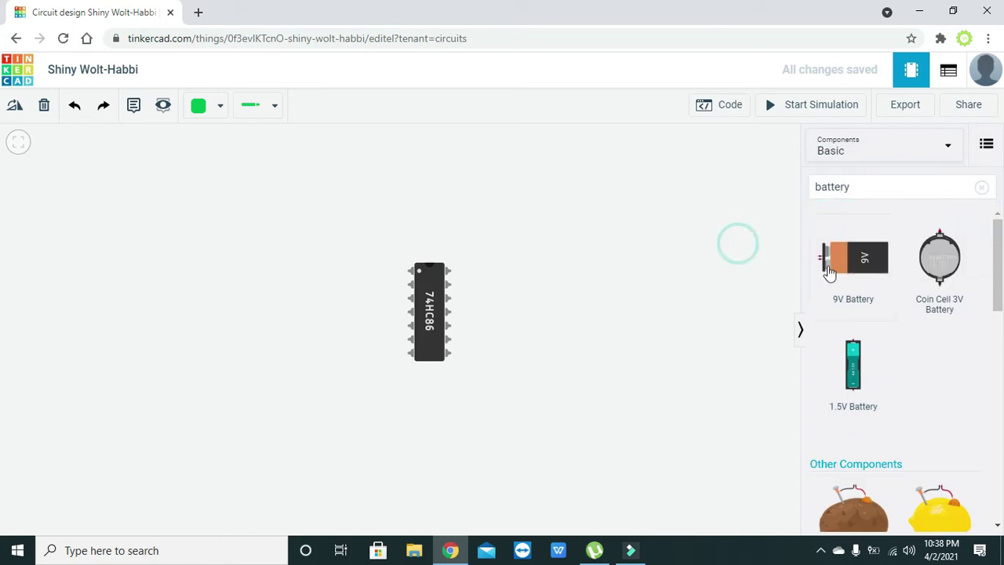
{"action": "left_click_drag", "start_coordinate": [842, 269], "coordinate": [53, 306]}
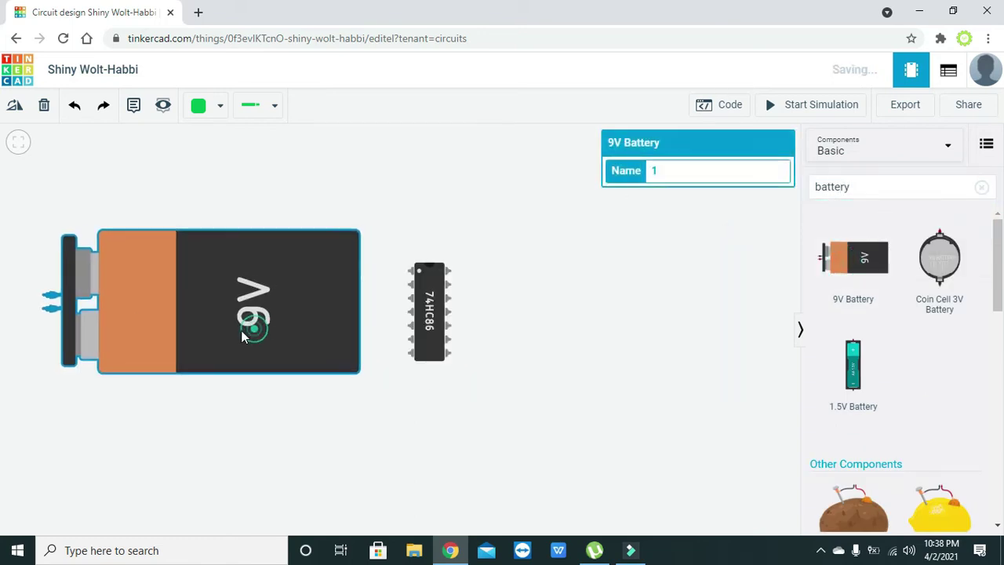
{"action": "left_click", "coordinate": [18, 106]}
{"action": "left_click", "coordinate": [19, 106]}
{"action": "left_click", "coordinate": [19, 107]}
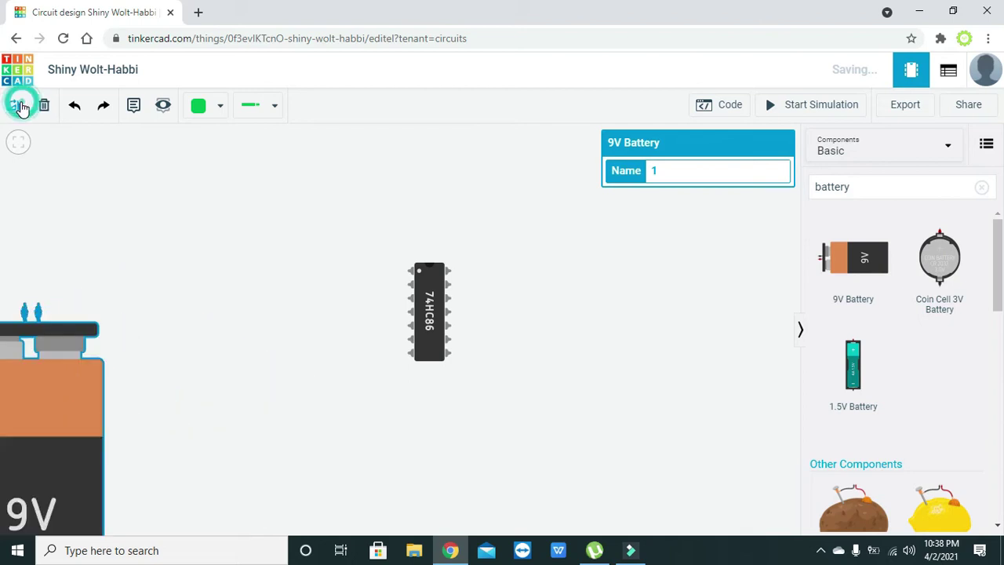
{"action": "left_click_drag", "start_coordinate": [58, 388], "coordinate": [120, 271]}
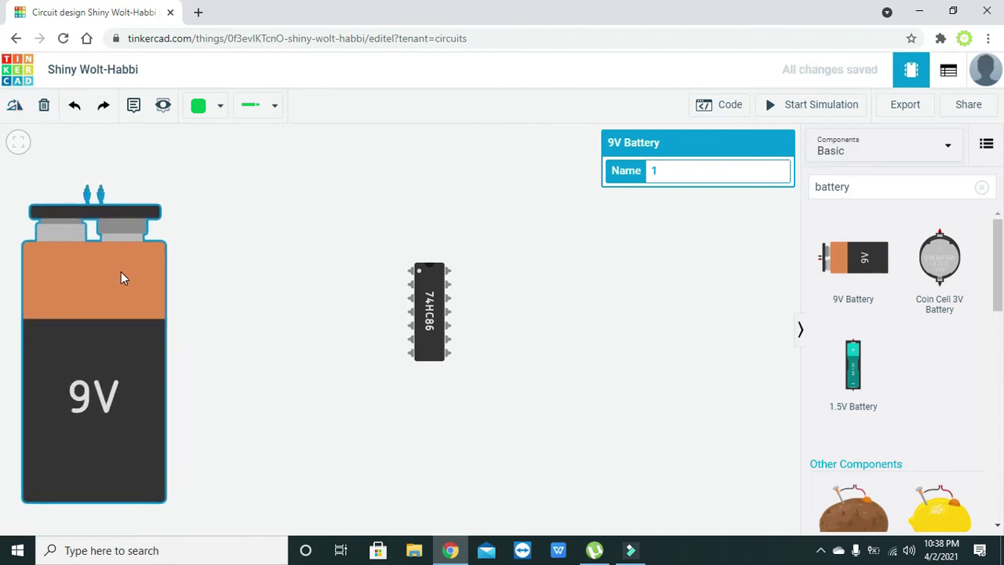
Fine-tune the XOR chip and battery positions, then select the battery search text.
{"action": "left_click_drag", "start_coordinate": [423, 282], "coordinate": [402, 308]}
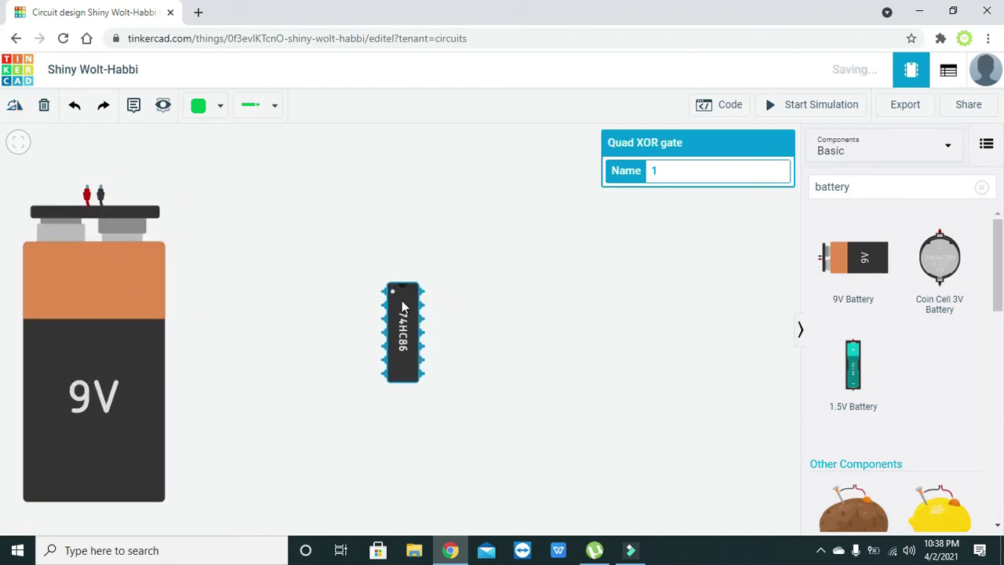
{"action": "left_click", "coordinate": [464, 323]}
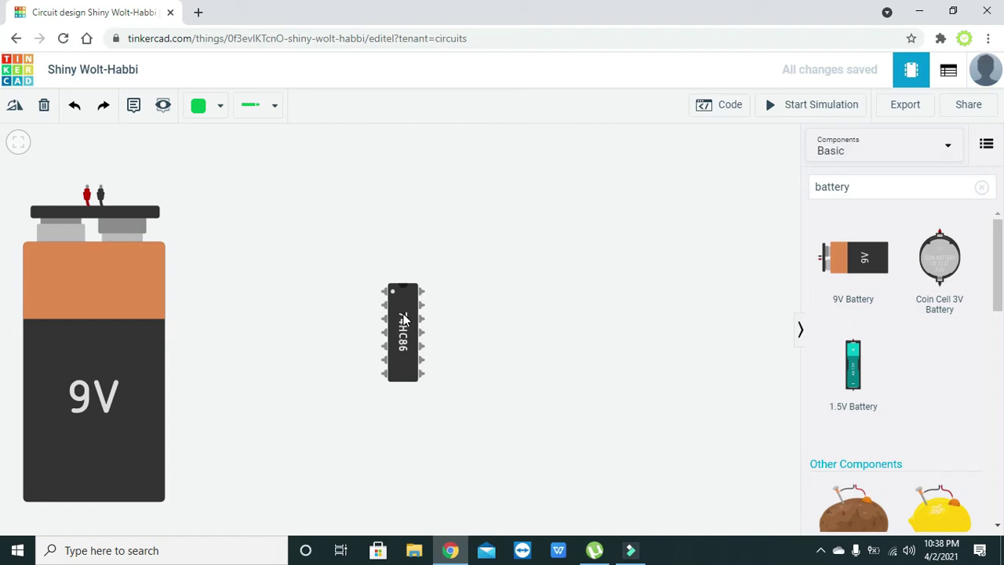
{"action": "left_click_drag", "start_coordinate": [75, 332], "coordinate": [75, 327]}
{"action": "left_click", "coordinate": [246, 320]}
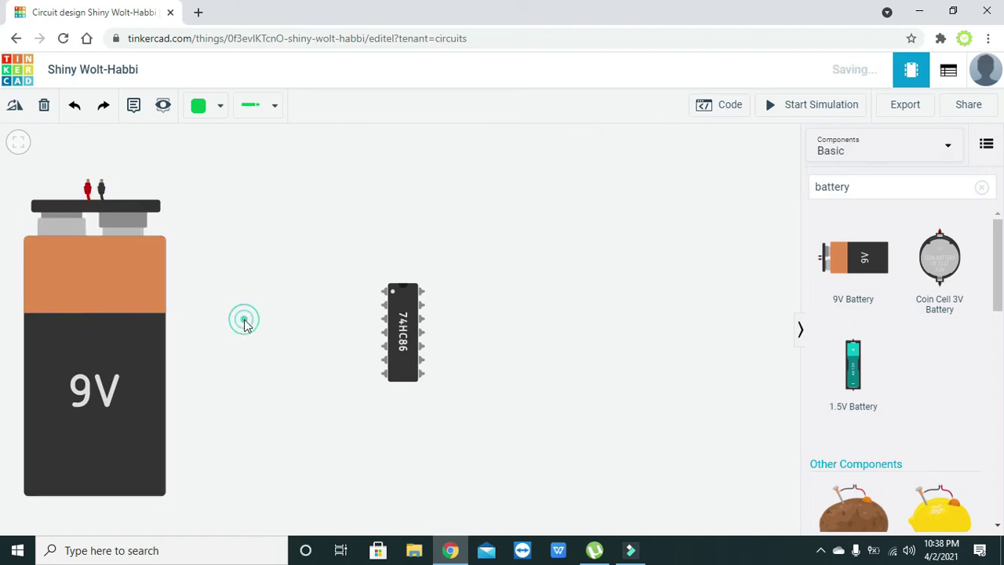
{"action": "left_click", "coordinate": [858, 187]}
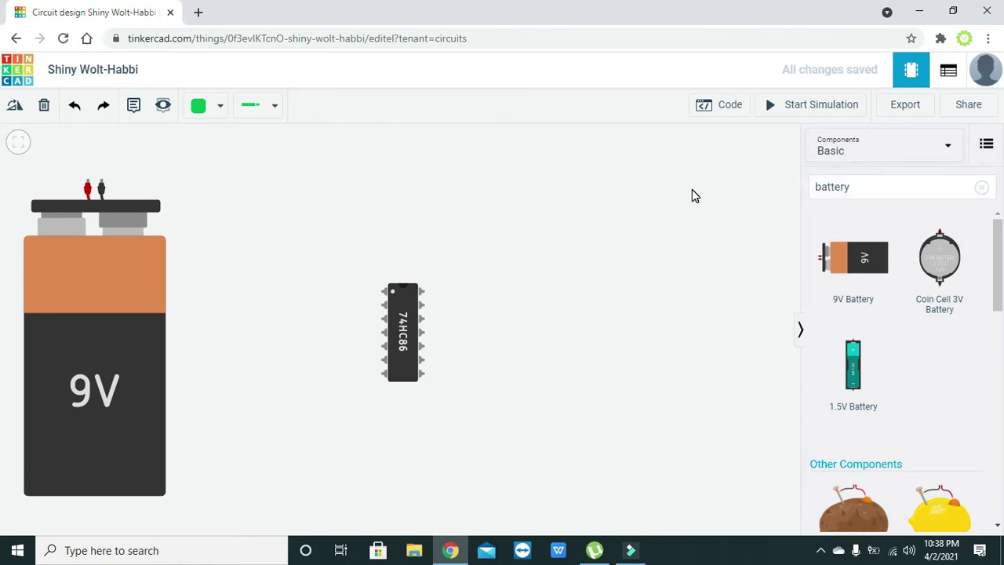
{"action": "left_click", "coordinate": [896, 197]}
Search lm78 and place the 5V LM7805 regulator above the XOR chip.
{"action": "left_click", "coordinate": [897, 197]}
{"action": "key", "text": "BackSpace"}
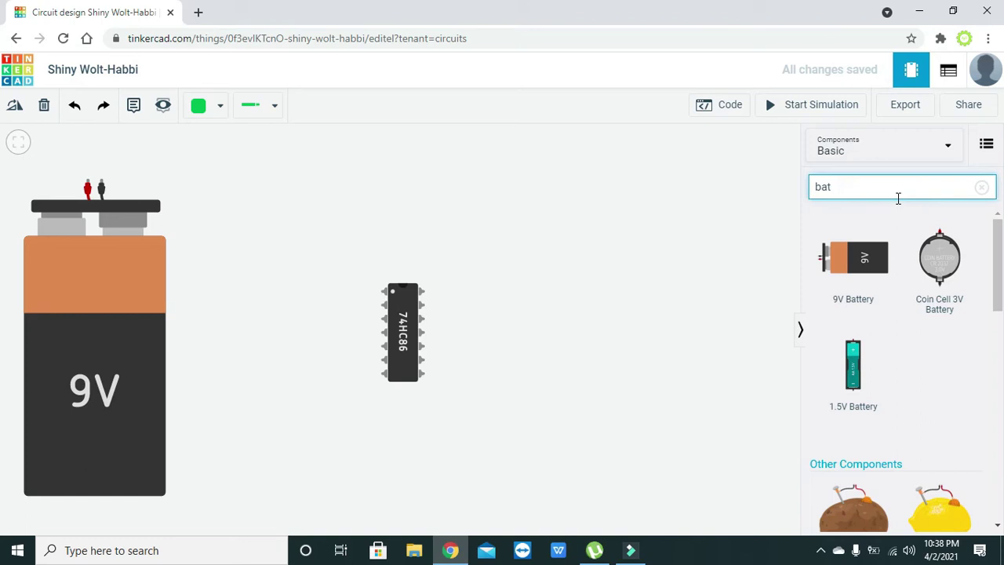
{"action": "key", "text": "BackSpace"}
{"action": "key", "text": "BackSpace"}
{"action": "key", "text": "BackSpace"}
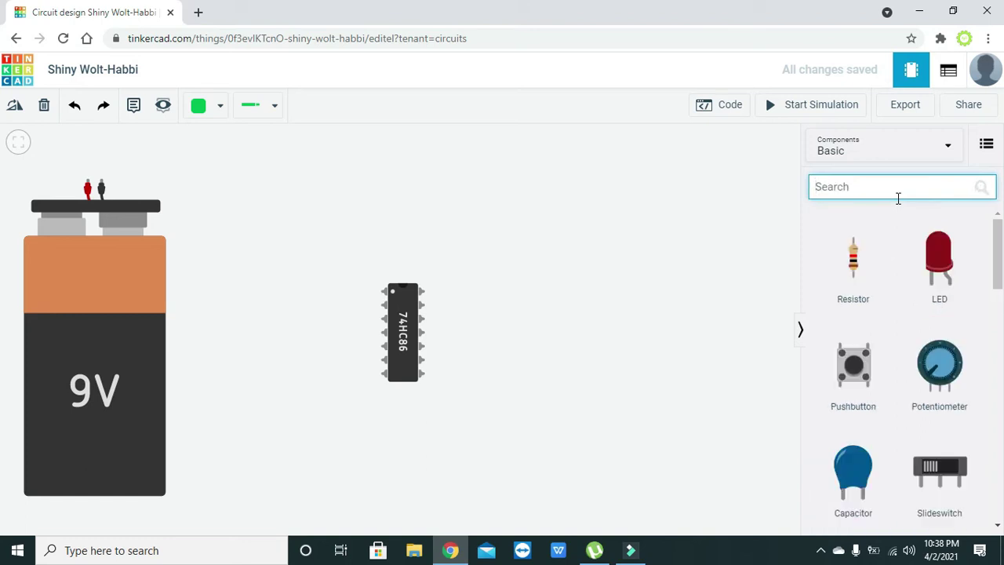
{"action": "type", "text": "lm"}
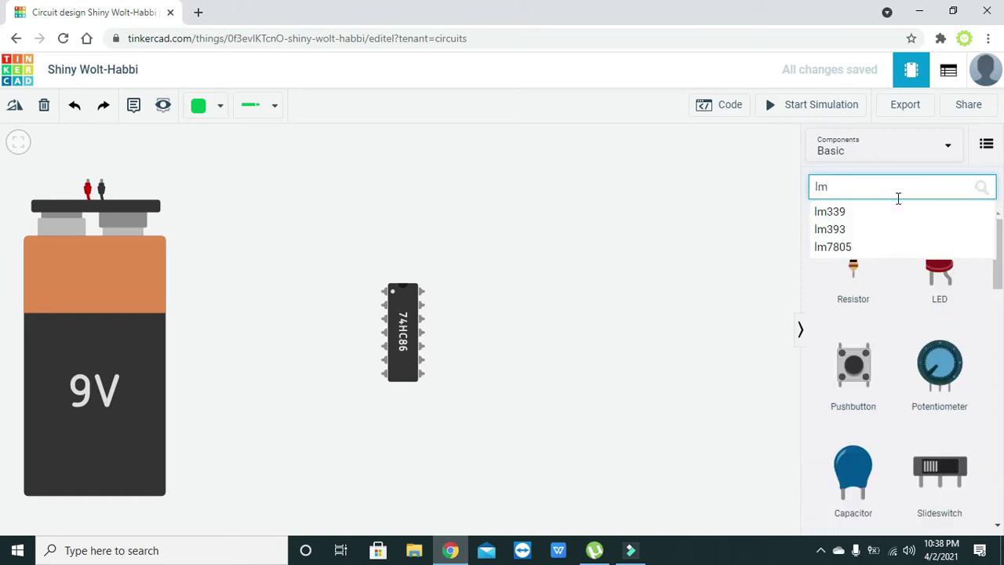
{"action": "type", "text": "78"}
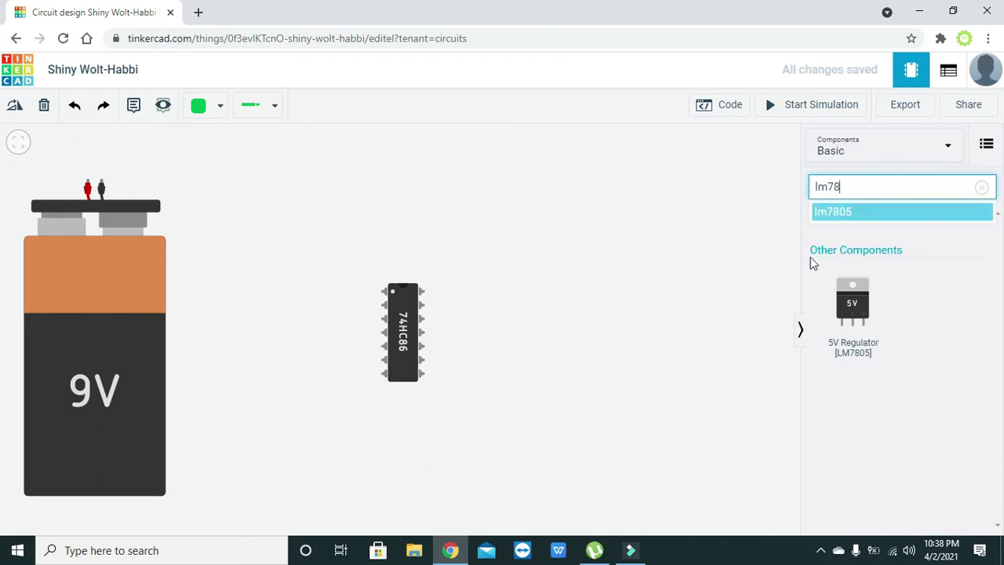
{"action": "left_click_drag", "start_coordinate": [860, 313], "coordinate": [352, 182]}
{"action": "left_click_drag", "start_coordinate": [134, 281], "coordinate": [133, 298]}
{"action": "left_click", "coordinate": [287, 315]}
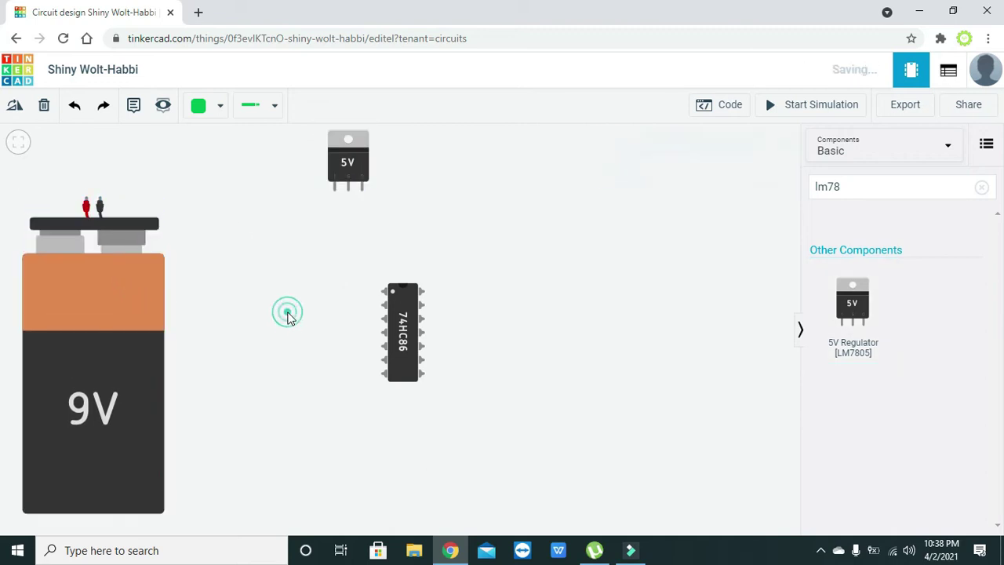
Wire the battery's positive terminal to regulator In and negative terminal to regulator Ground.
{"action": "left_click", "coordinate": [334, 190]}
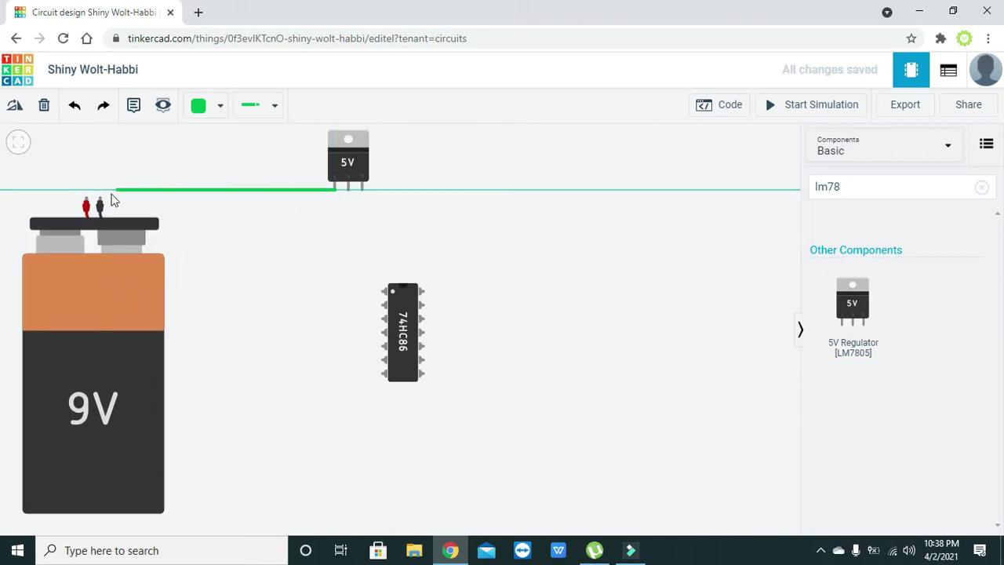
{"action": "left_click", "coordinate": [86, 196]}
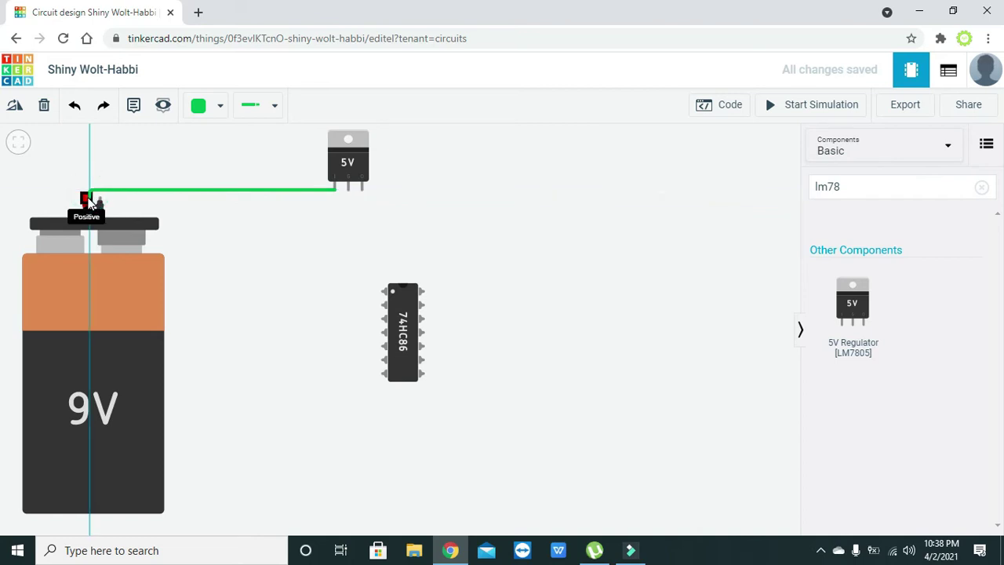
{"action": "left_click", "coordinate": [89, 196]}
{"action": "left_click_drag", "start_coordinate": [102, 278], "coordinate": [118, 292]}
{"action": "left_click", "coordinate": [225, 313]}
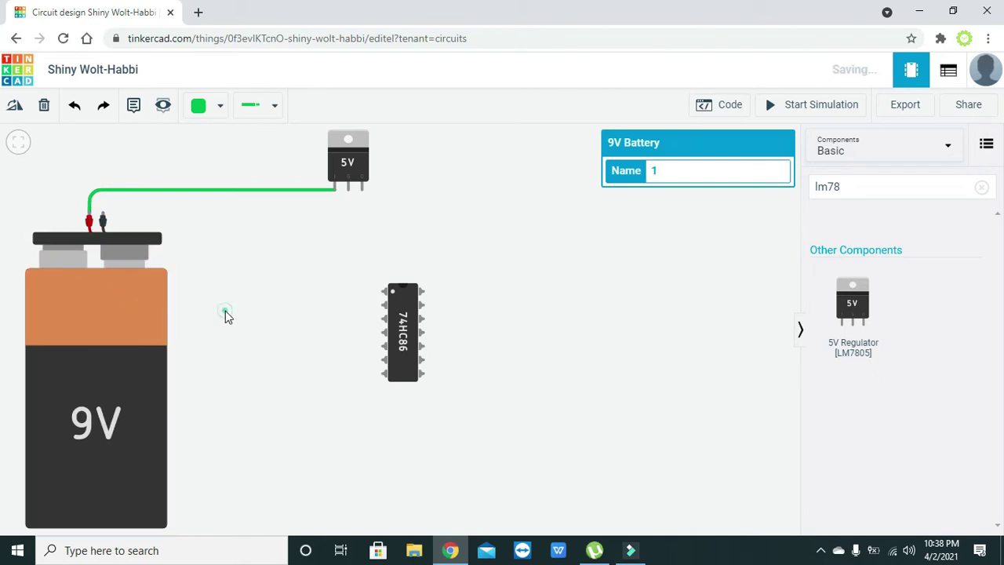
{"action": "left_click", "coordinate": [351, 194]}
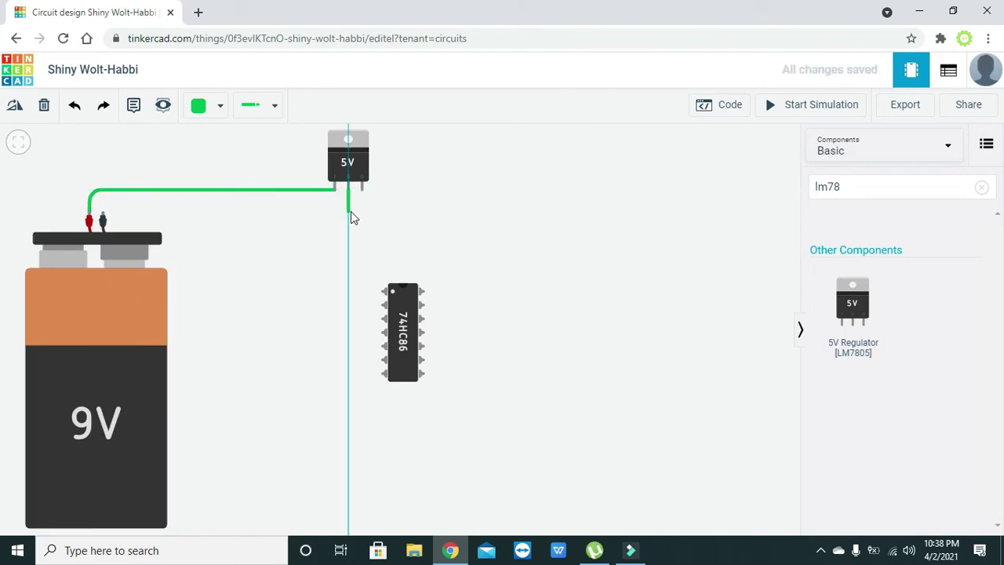
{"action": "left_click", "coordinate": [349, 210]}
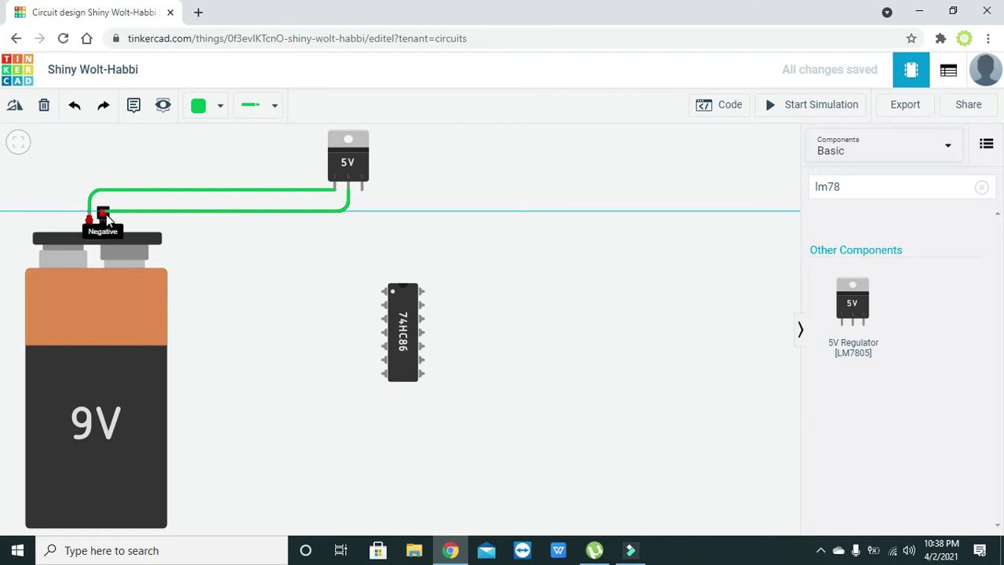
{"action": "left_click", "coordinate": [105, 214]}
{"action": "left_click", "coordinate": [209, 238]}
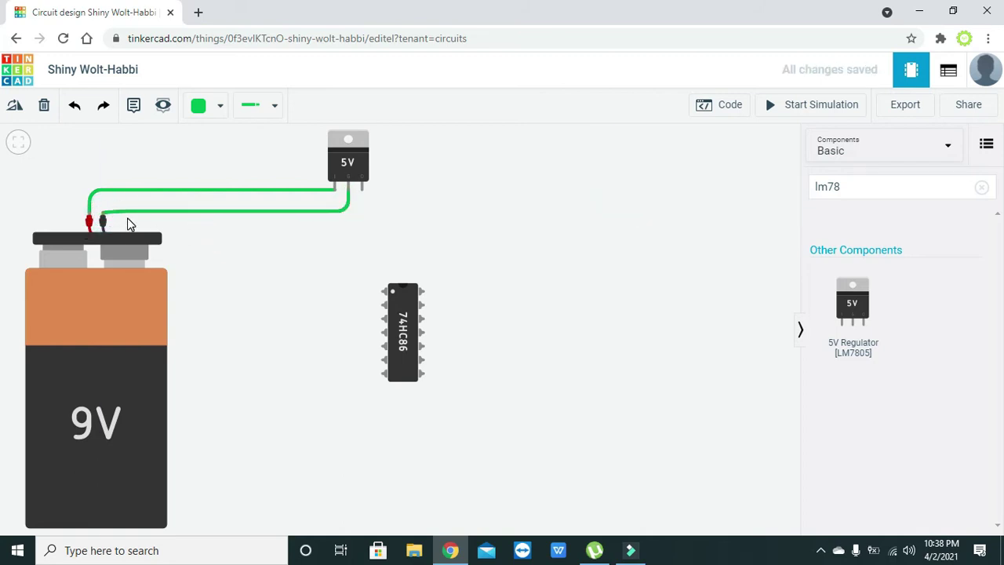
Route a wire from the regulator's Out pin to the 74HC86 power pin.
{"action": "left_click", "coordinate": [361, 192]}
{"action": "left_click", "coordinate": [362, 234]}
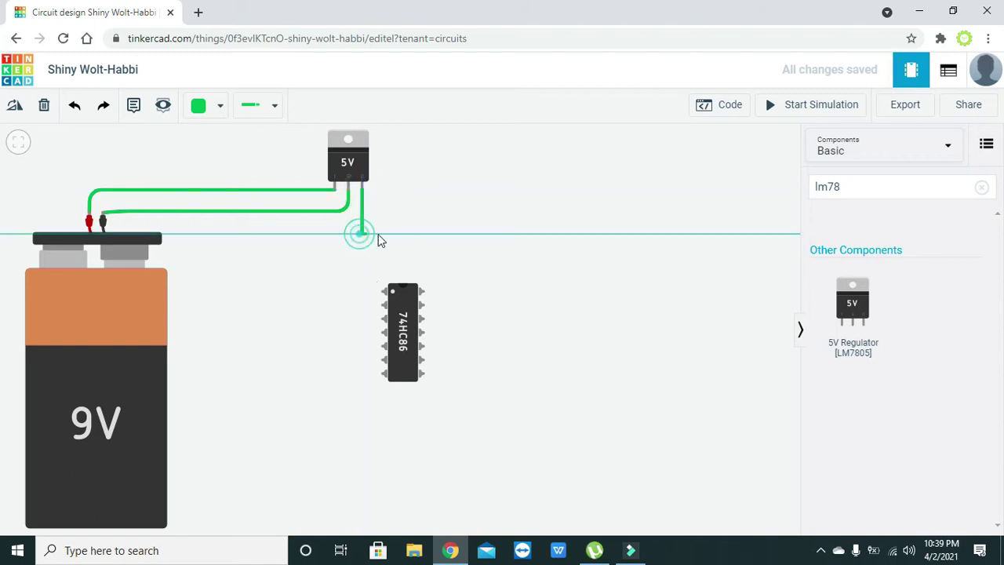
{"action": "left_click", "coordinate": [436, 234]}
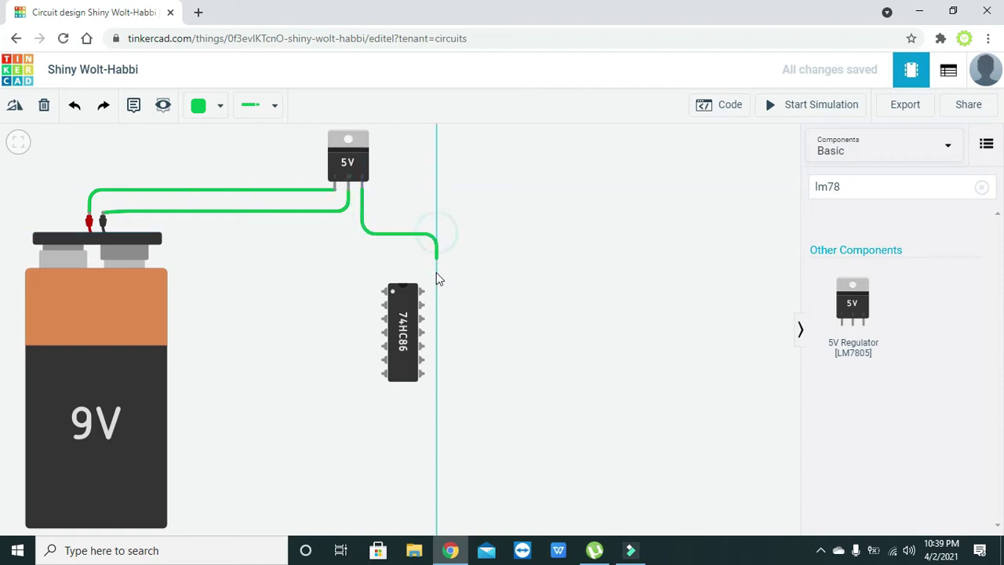
{"action": "left_click", "coordinate": [436, 290]}
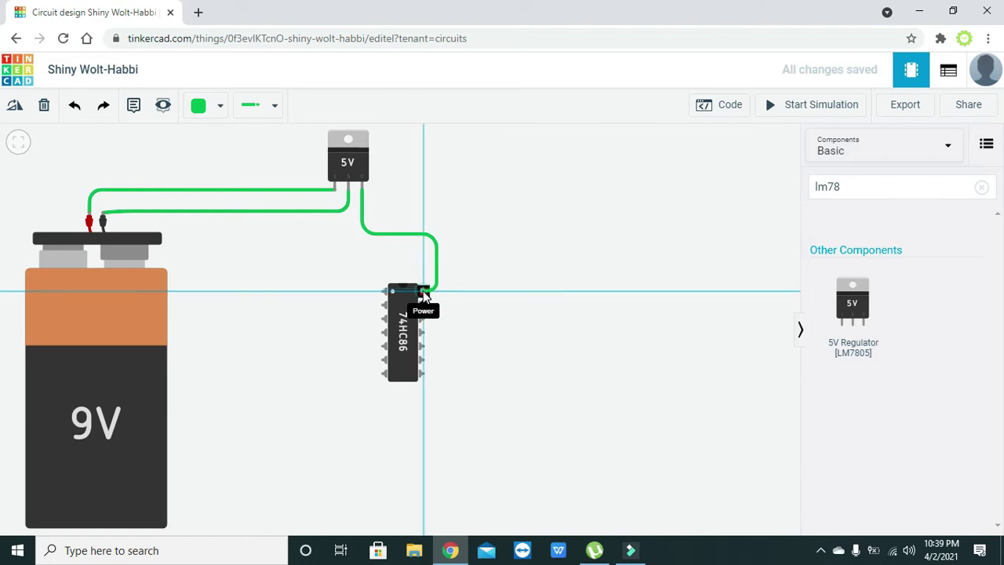
{"action": "left_click", "coordinate": [423, 290]}
{"action": "left_click", "coordinate": [446, 302]}
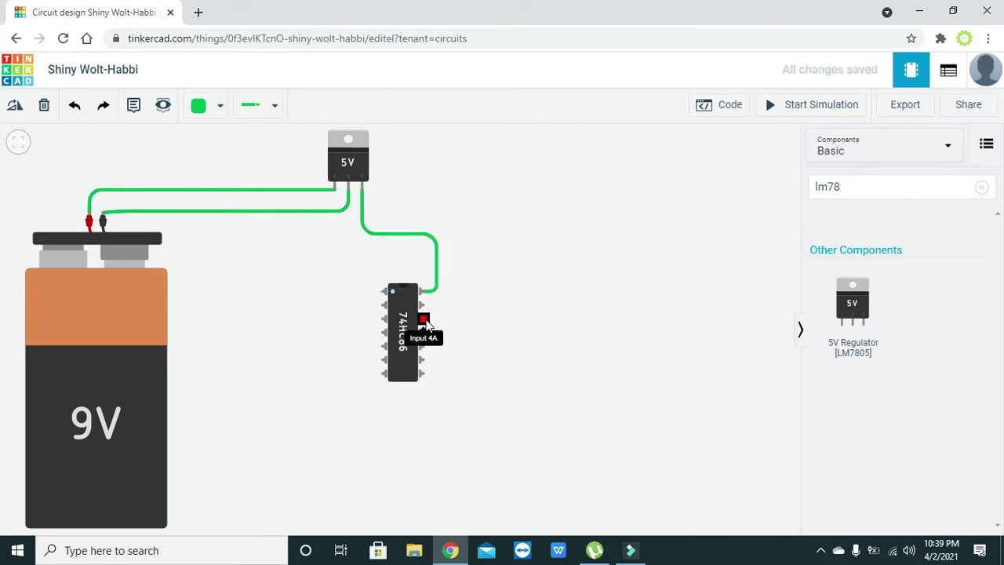
Wire the chip's bottom-left pin 7 up to the regulator's ground pin and tidy the route.
{"action": "left_click", "coordinate": [384, 373]}
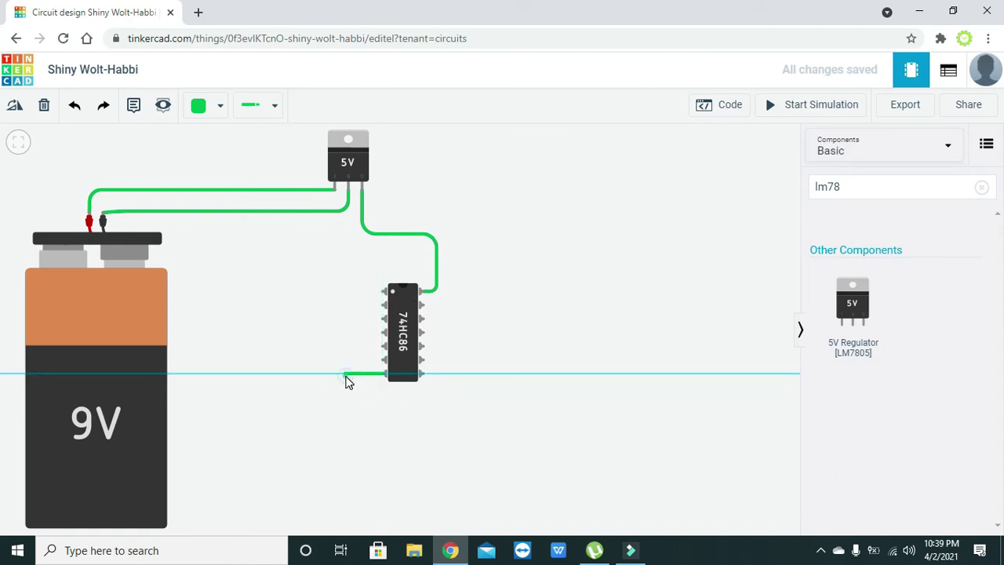
{"action": "left_click", "coordinate": [346, 374]}
{"action": "left_click", "coordinate": [349, 194]}
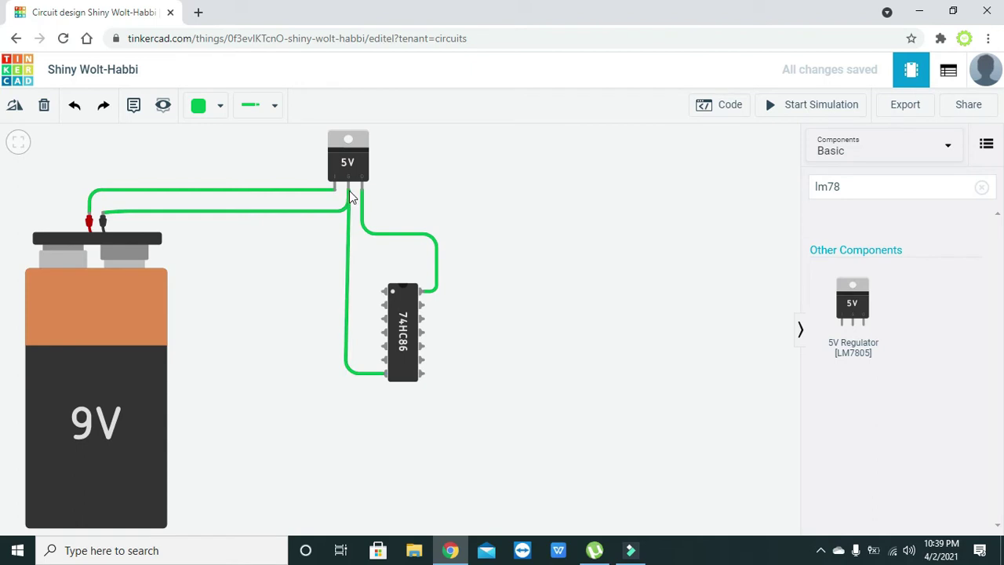
{"action": "left_click", "coordinate": [348, 191]}
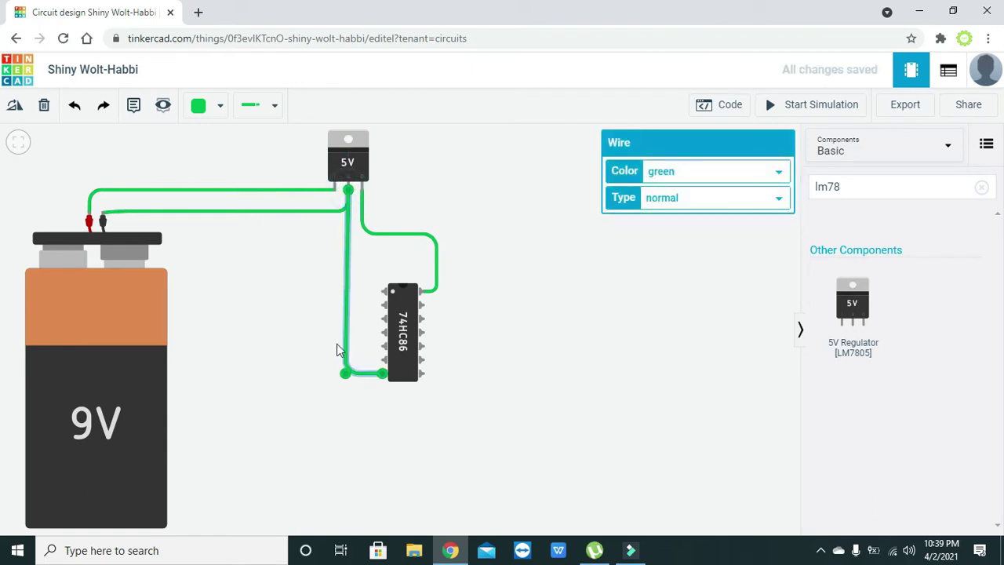
{"action": "left_click_drag", "start_coordinate": [345, 374], "coordinate": [347, 374]}
{"action": "left_click", "coordinate": [410, 415]}
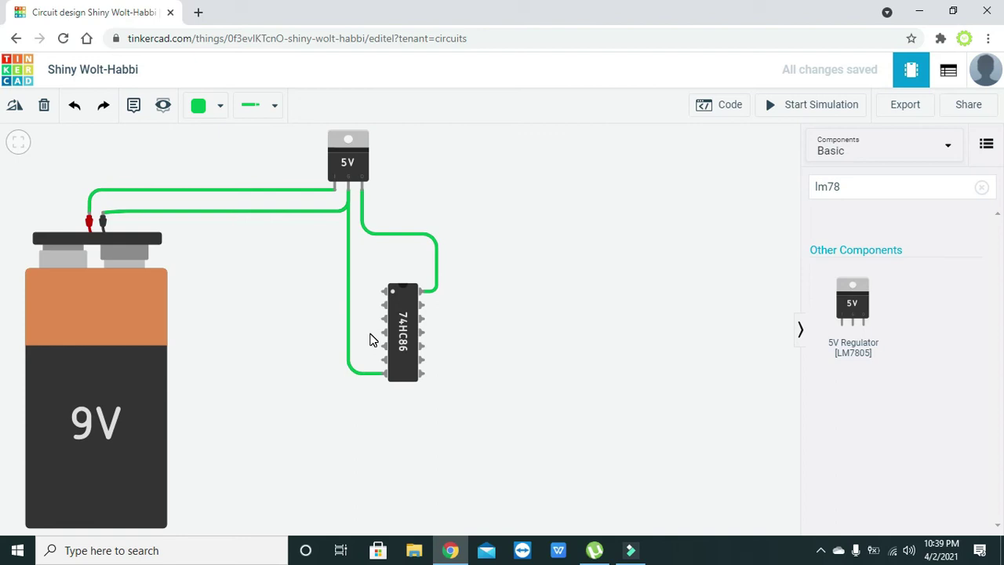
{"action": "left_click_drag", "start_coordinate": [304, 360], "coordinate": [306, 358]}
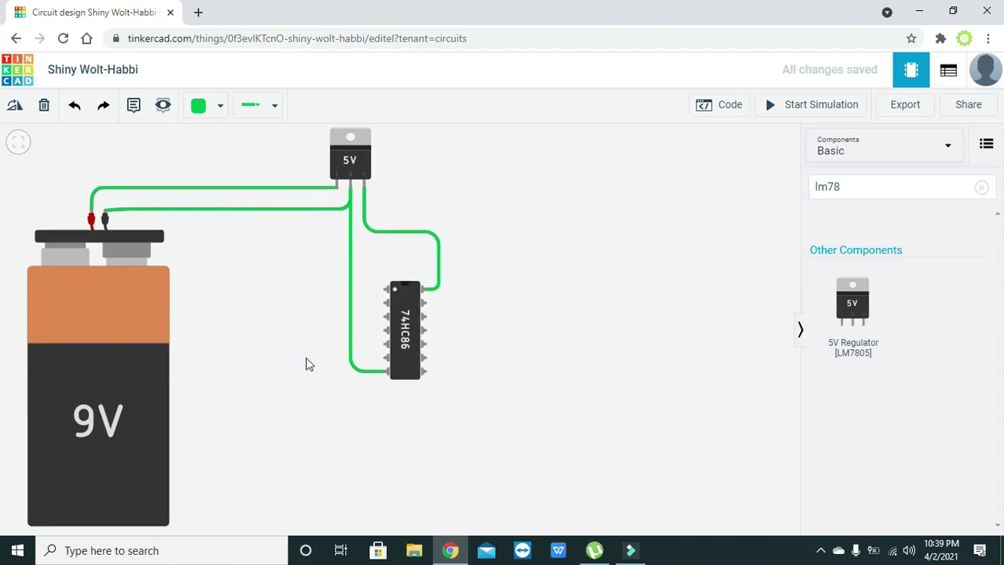
Clear the lm78 search, place a red LED right of the chip and pick a resistor.
{"action": "left_click", "coordinate": [867, 192]}
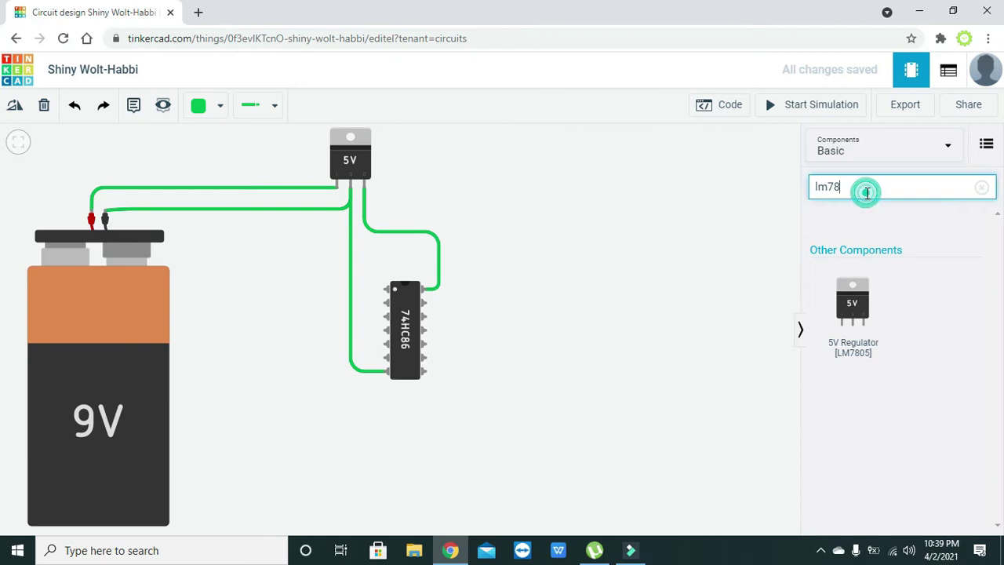
{"action": "key", "text": "BackSpace"}
{"action": "key", "text": "BackSpace"}
{"action": "key", "text": "BackSpace"}
{"action": "key", "text": "BackSpace"}
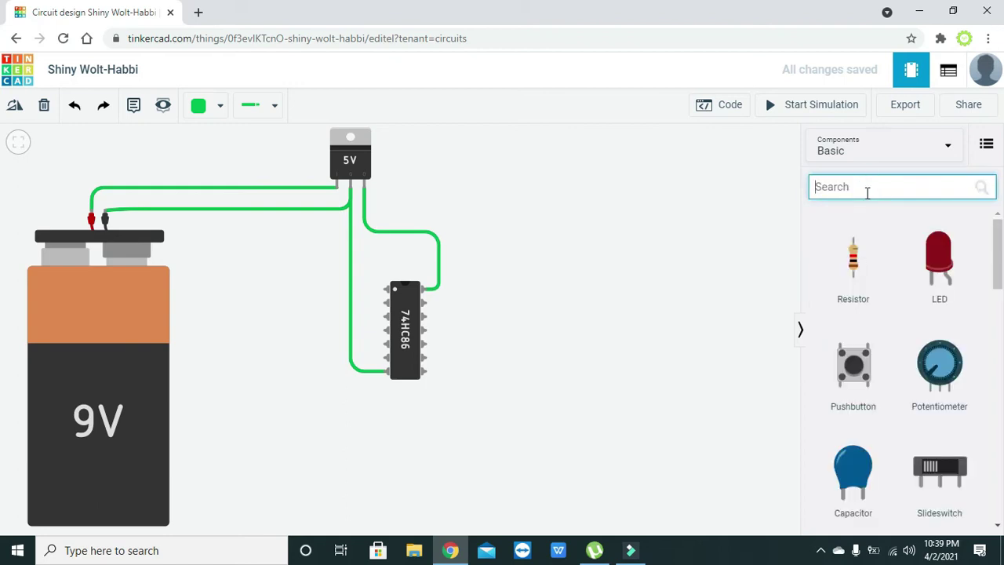
{"action": "left_click", "coordinate": [782, 209]}
{"action": "left_click", "coordinate": [931, 253]}
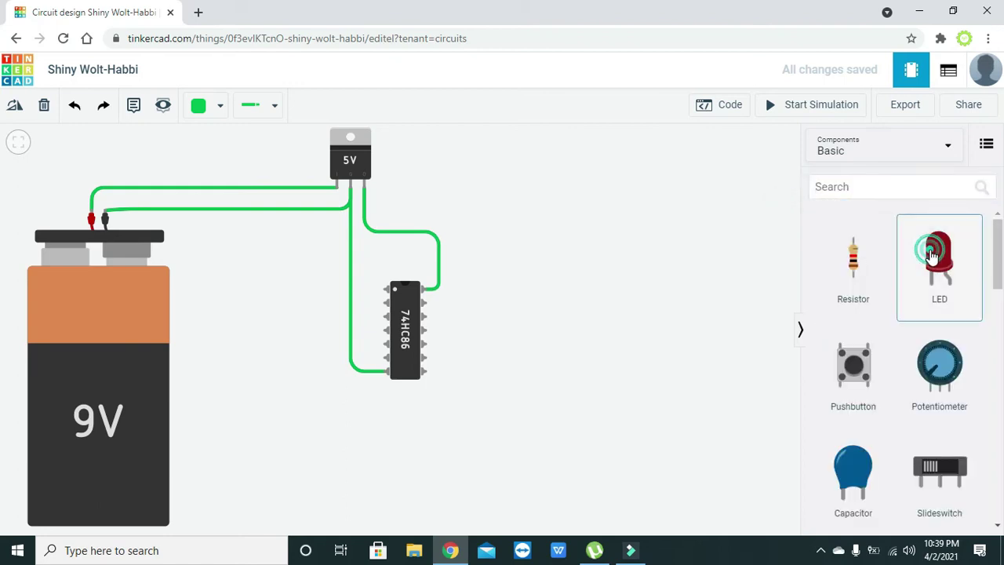
{"action": "left_click", "coordinate": [524, 264]}
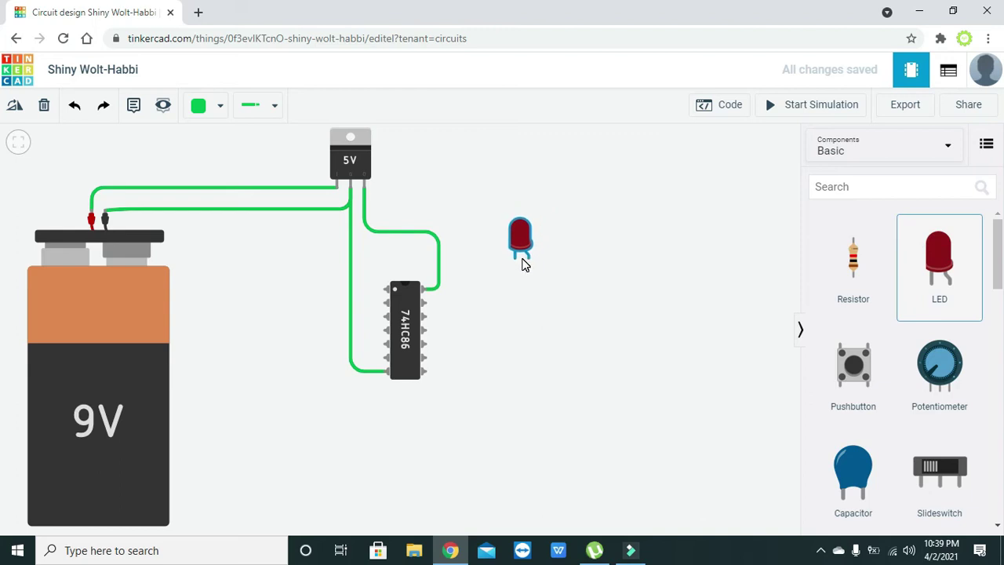
{"action": "left_click", "coordinate": [515, 275]}
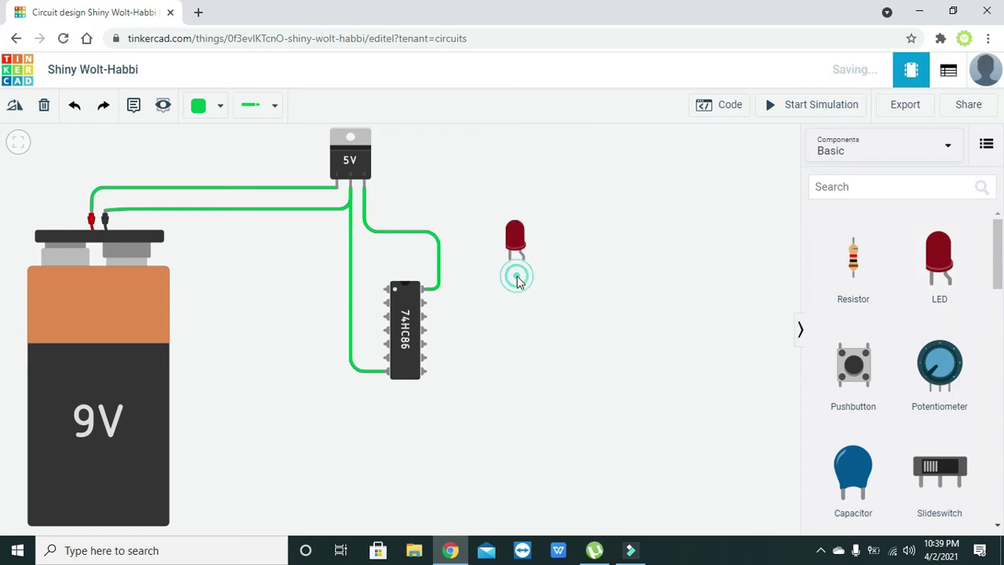
{"action": "left_click", "coordinate": [858, 281]}
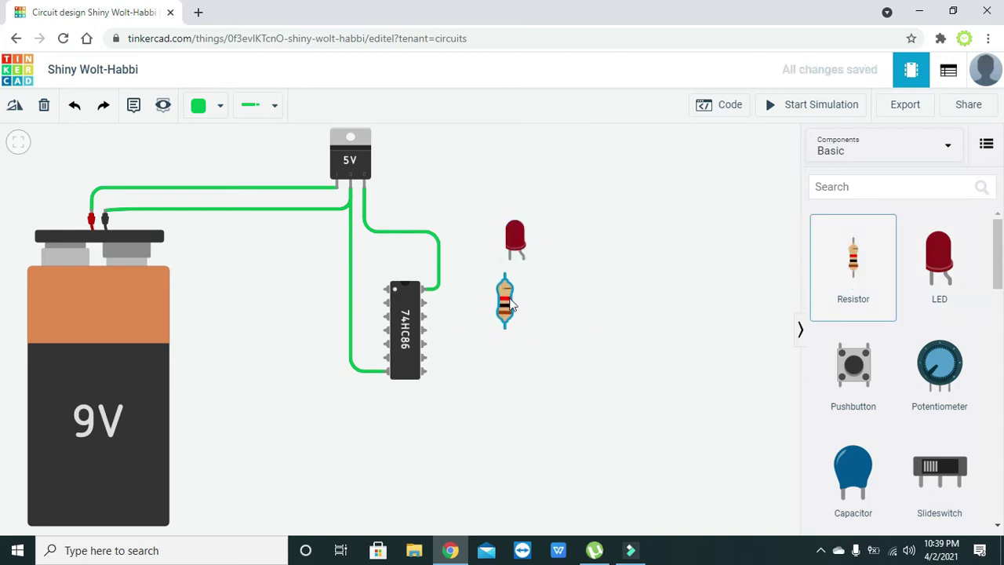
Place the resistor below the LED and set its resistance to 100 Ω.
{"action": "left_click", "coordinate": [514, 292]}
{"action": "left_click", "coordinate": [539, 313]}
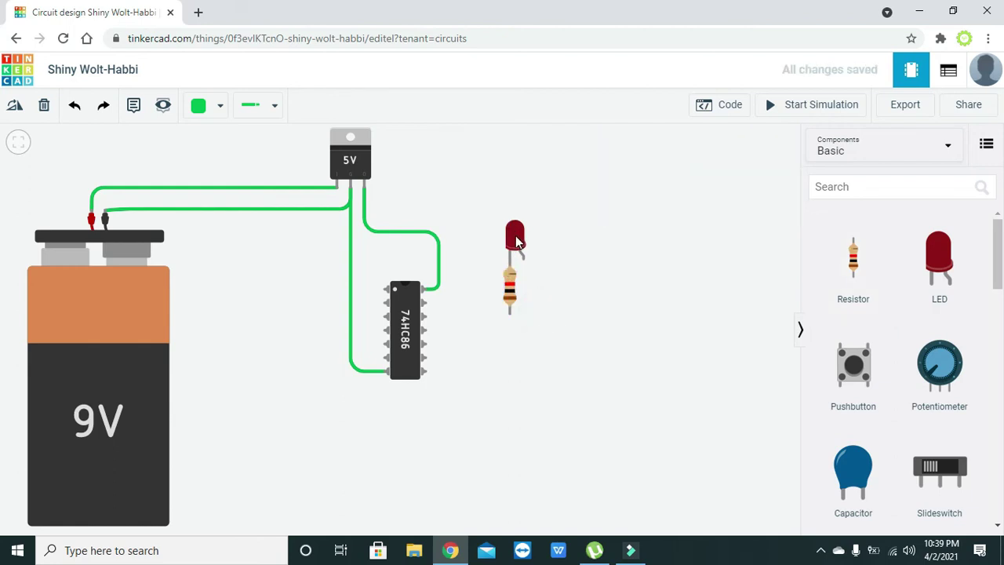
{"action": "left_click", "coordinate": [510, 292]}
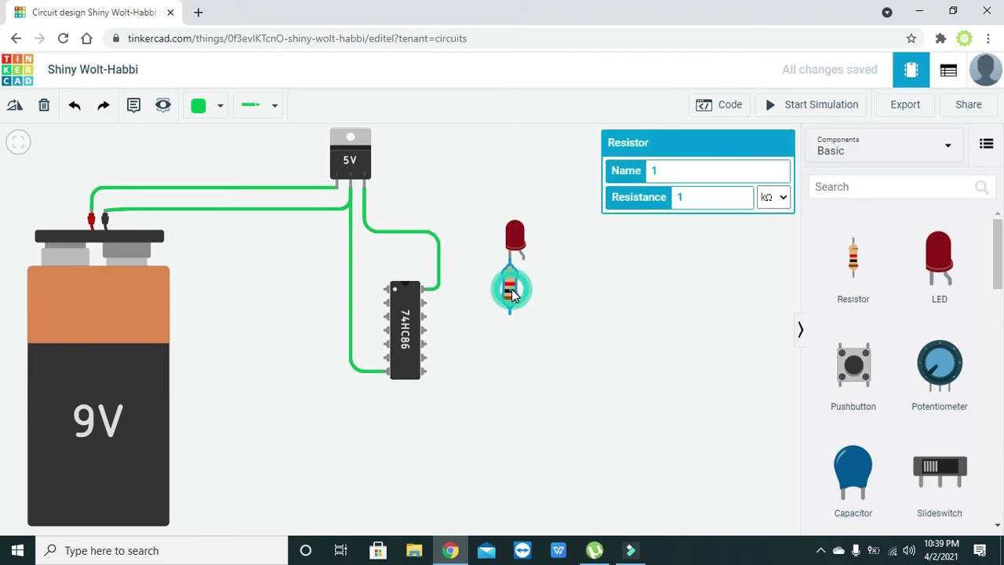
{"action": "left_click", "coordinate": [707, 201]}
{"action": "type", "text": "00"}
{"action": "left_click", "coordinate": [774, 197]}
{"action": "left_click", "coordinate": [775, 270]}
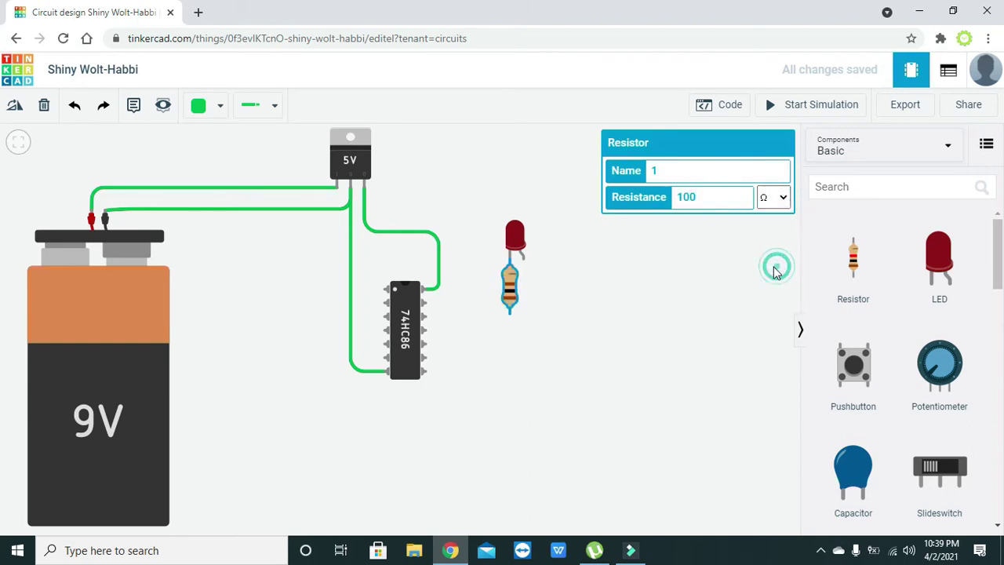
{"action": "left_click", "coordinate": [642, 271]}
Wire the resistor's bottom leg to the chip's pin 7, straightening the corners.
{"action": "left_click", "coordinate": [509, 315]}
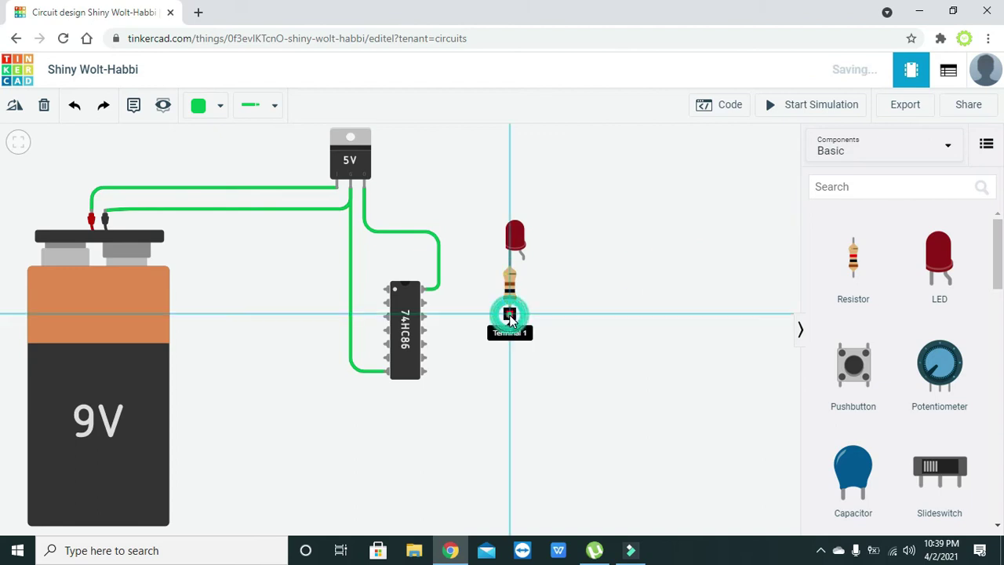
{"action": "left_click", "coordinate": [509, 397]}
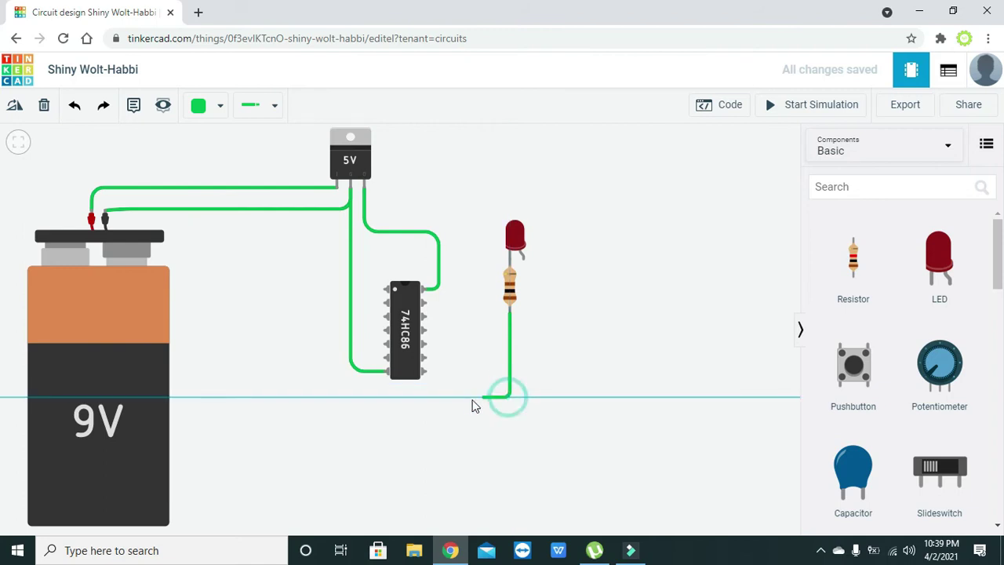
{"action": "left_click", "coordinate": [367, 398]}
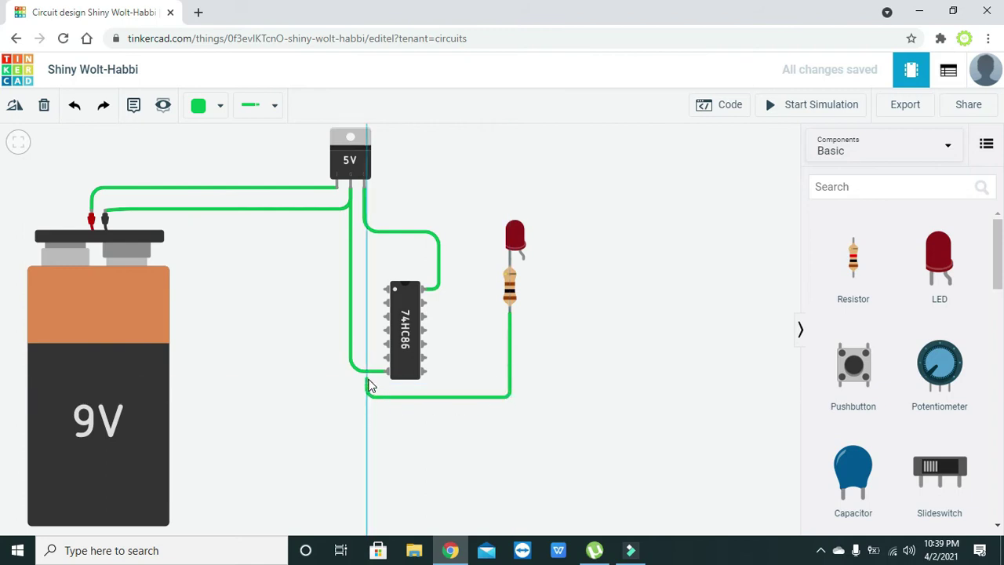
{"action": "left_click", "coordinate": [385, 371]}
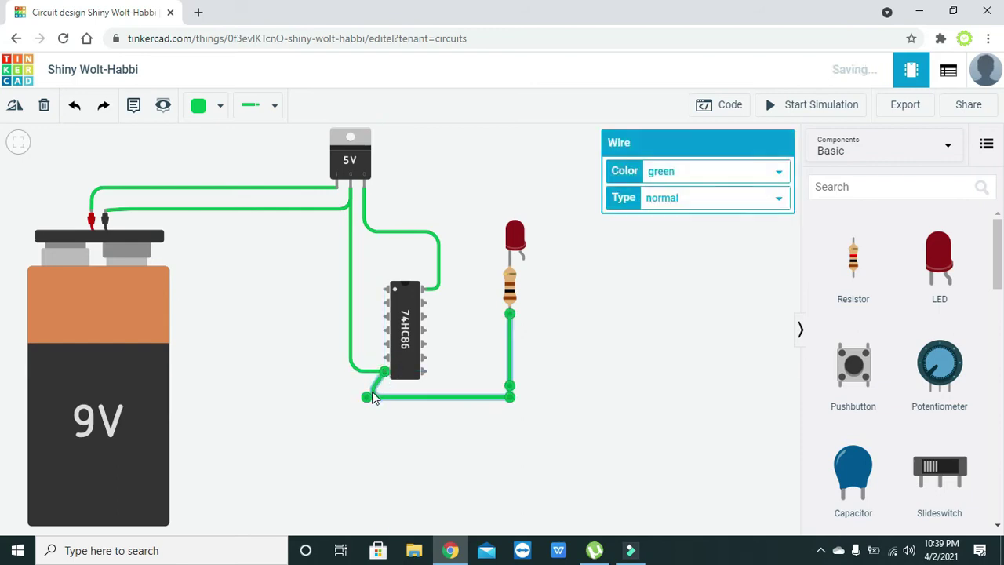
{"action": "left_click_drag", "start_coordinate": [369, 398], "coordinate": [384, 397]}
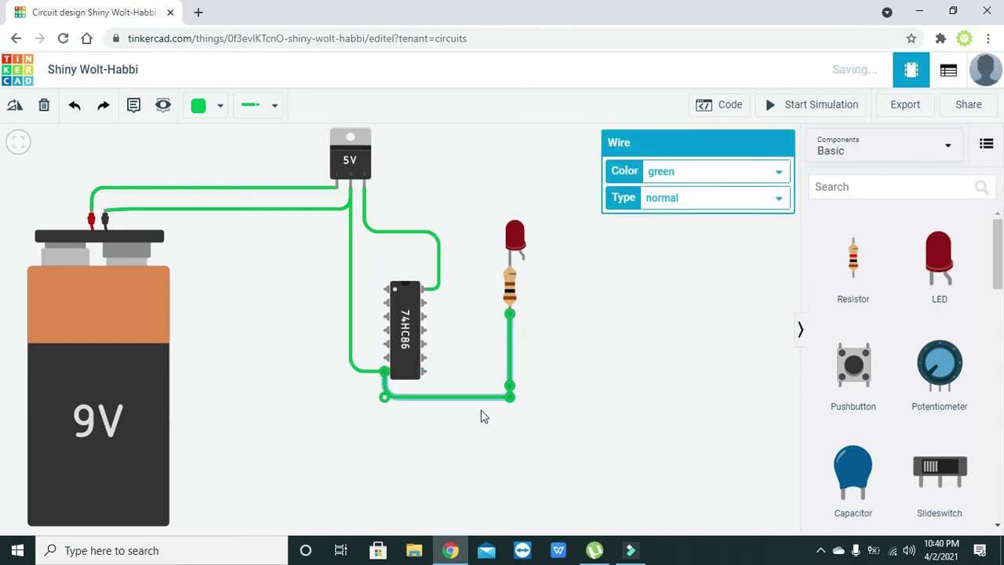
{"action": "left_click_drag", "start_coordinate": [509, 400], "coordinate": [504, 399]}
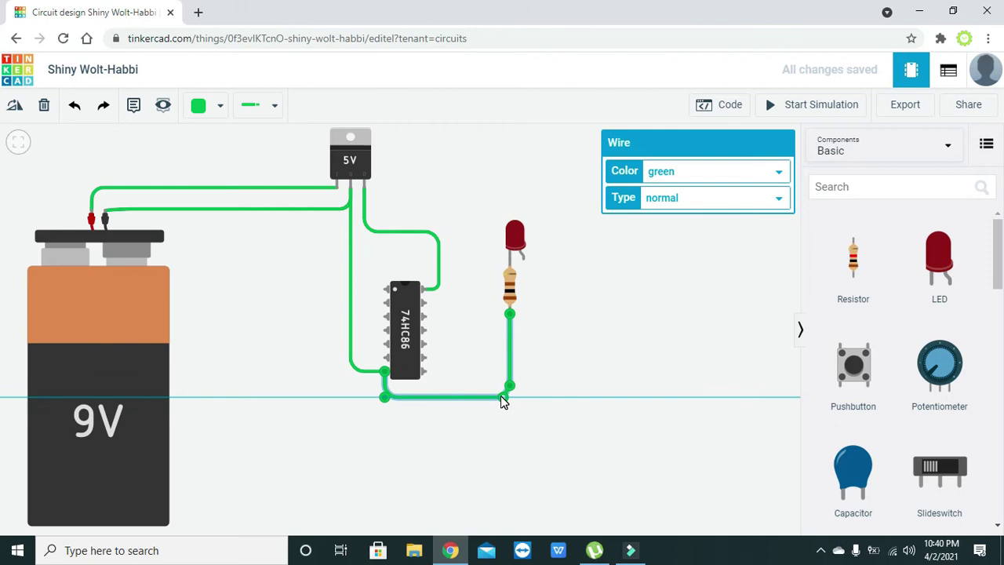
{"action": "left_click", "coordinate": [533, 411]}
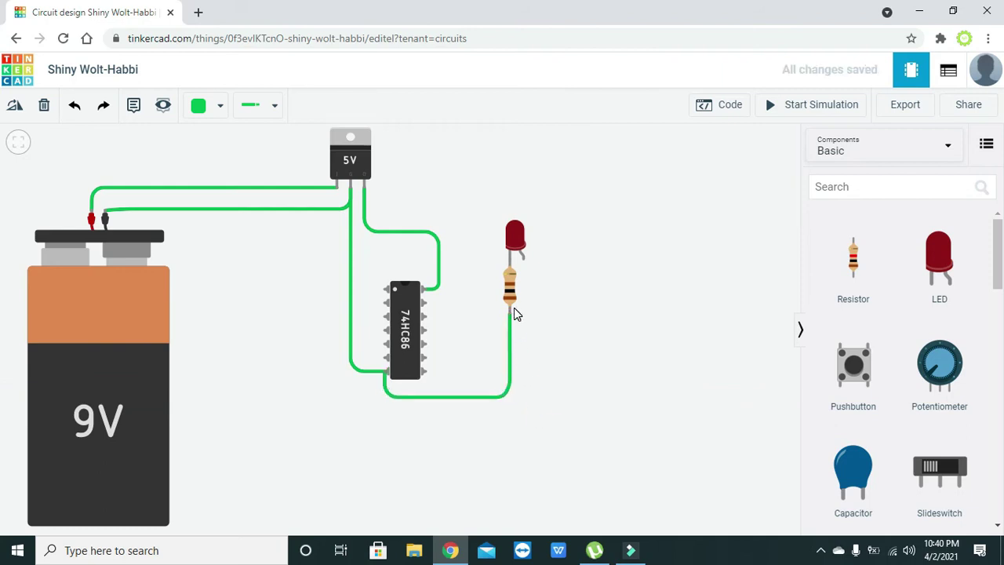
Route a wire from the LED's bent leg to the 74HC86 chip's Input 1B pin.
{"action": "left_click", "coordinate": [484, 320]}
{"action": "left_click", "coordinate": [525, 256]}
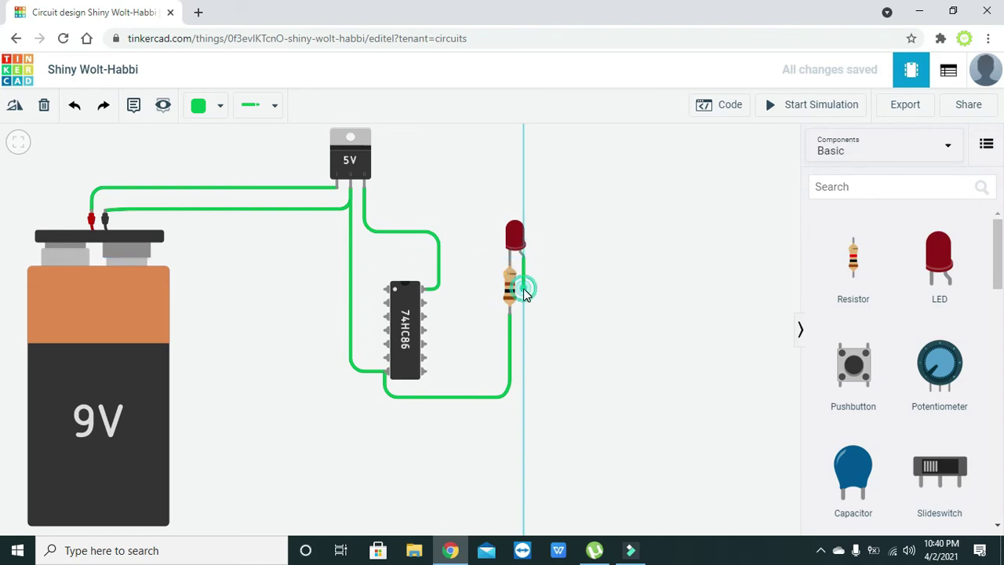
{"action": "left_click", "coordinate": [523, 290]}
{"action": "left_click", "coordinate": [468, 290]}
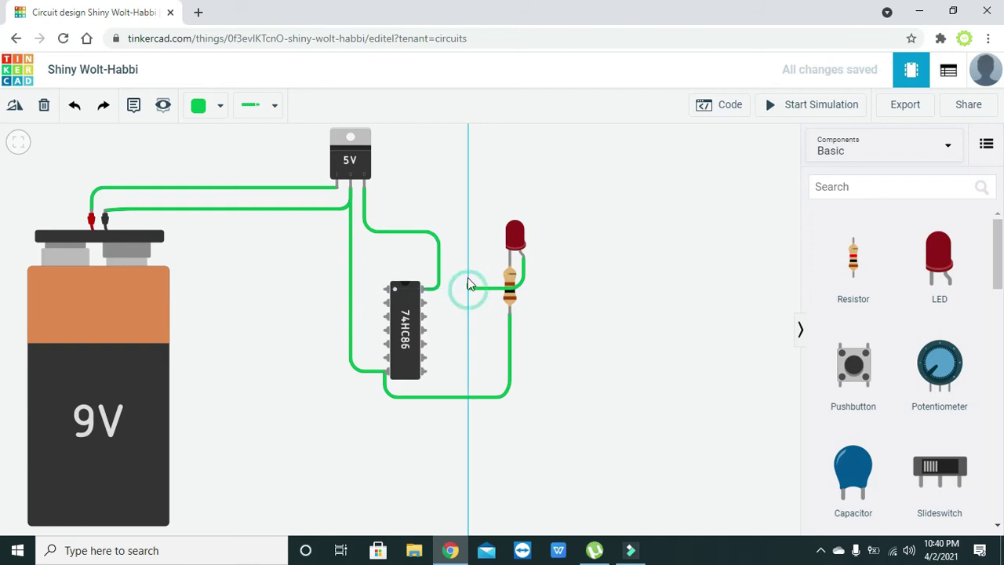
{"action": "left_click", "coordinate": [466, 258]}
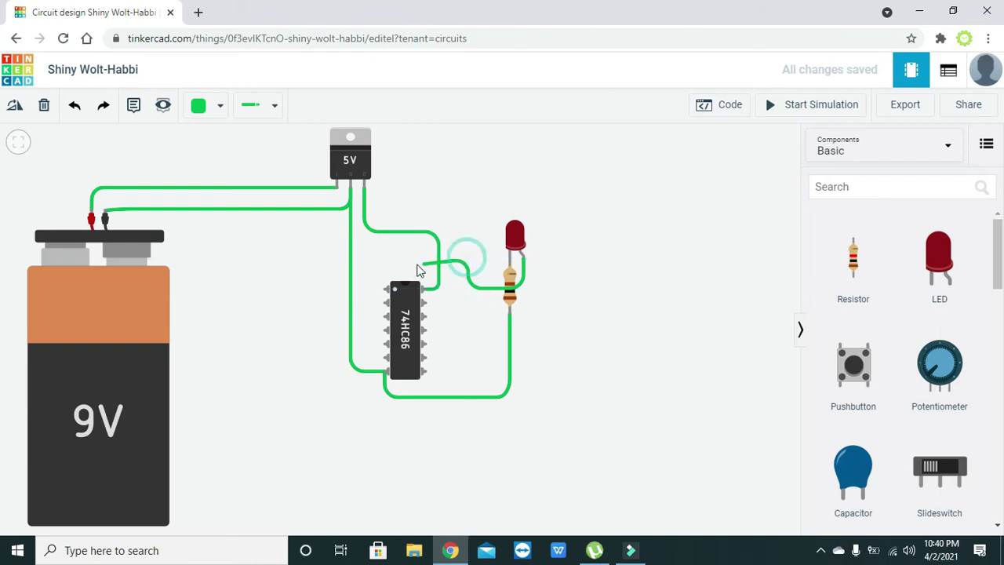
{"action": "left_click", "coordinate": [362, 260]}
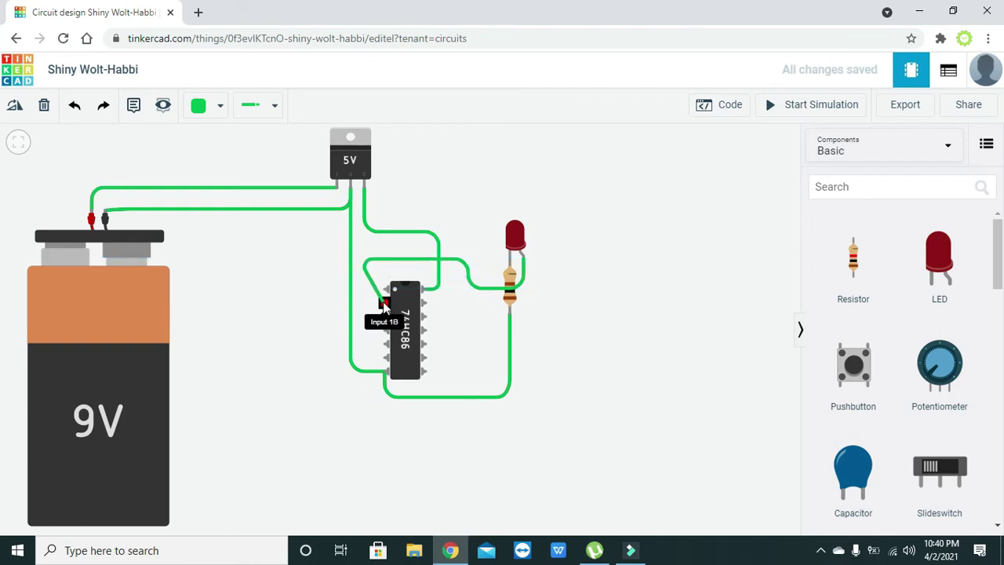
{"action": "left_click", "coordinate": [383, 313]}
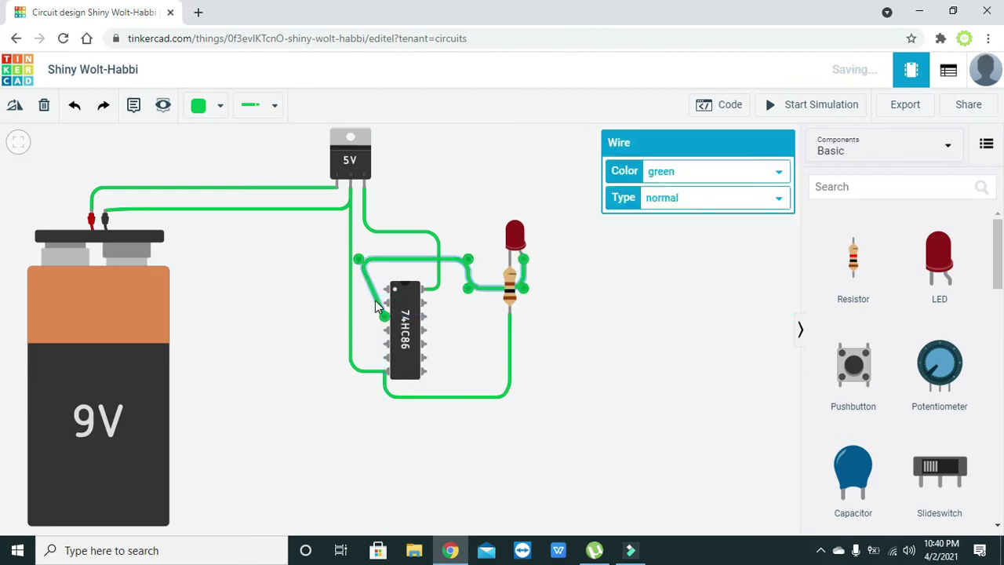
{"action": "left_click_drag", "start_coordinate": [376, 298], "coordinate": [360, 316]}
{"action": "left_click", "coordinate": [365, 280]}
{"action": "left_click", "coordinate": [360, 261]}
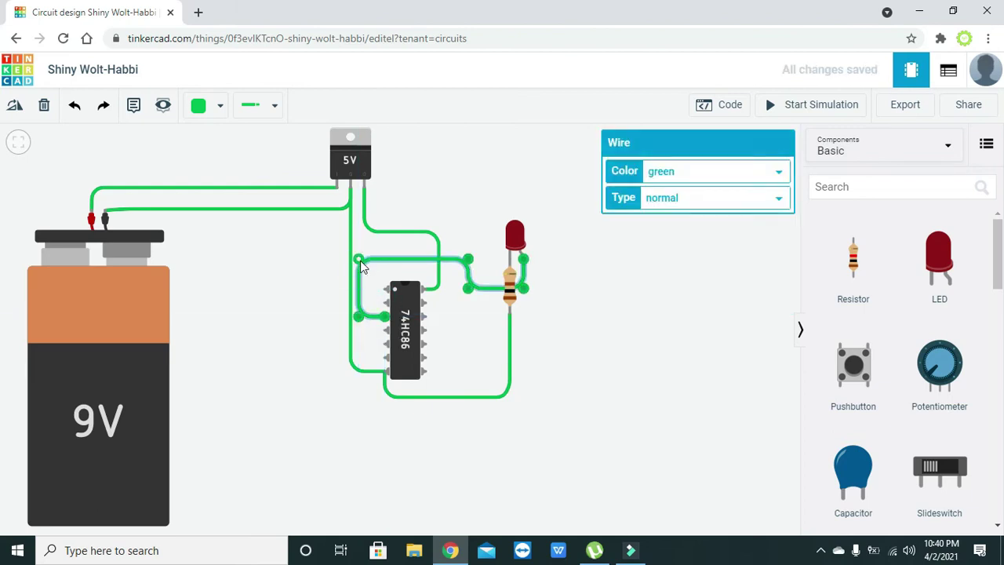
{"action": "left_click", "coordinate": [384, 244]}
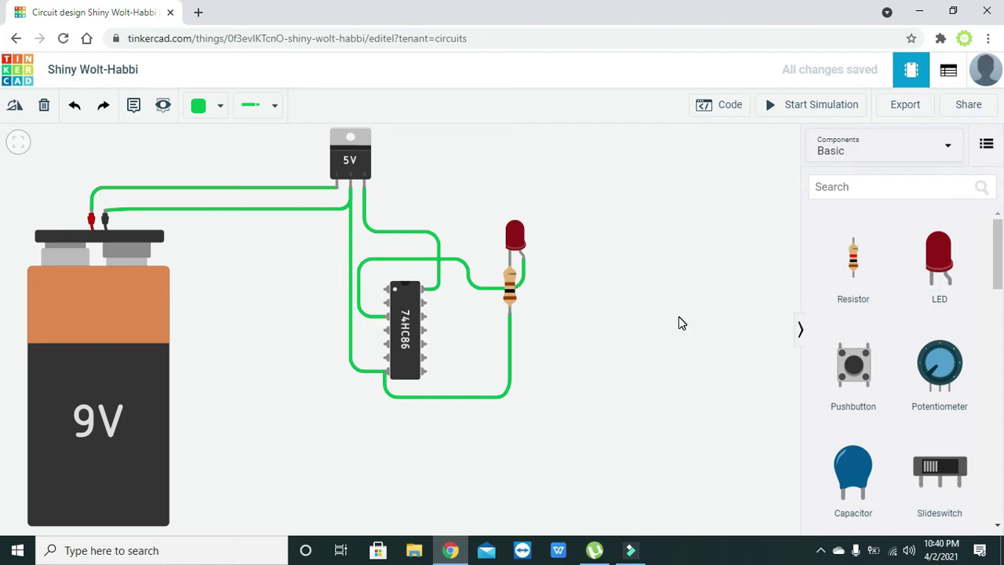
Search 'dip' and place two DIP Switch DPST parts side by side beside the battery.
{"action": "left_click", "coordinate": [881, 190]}
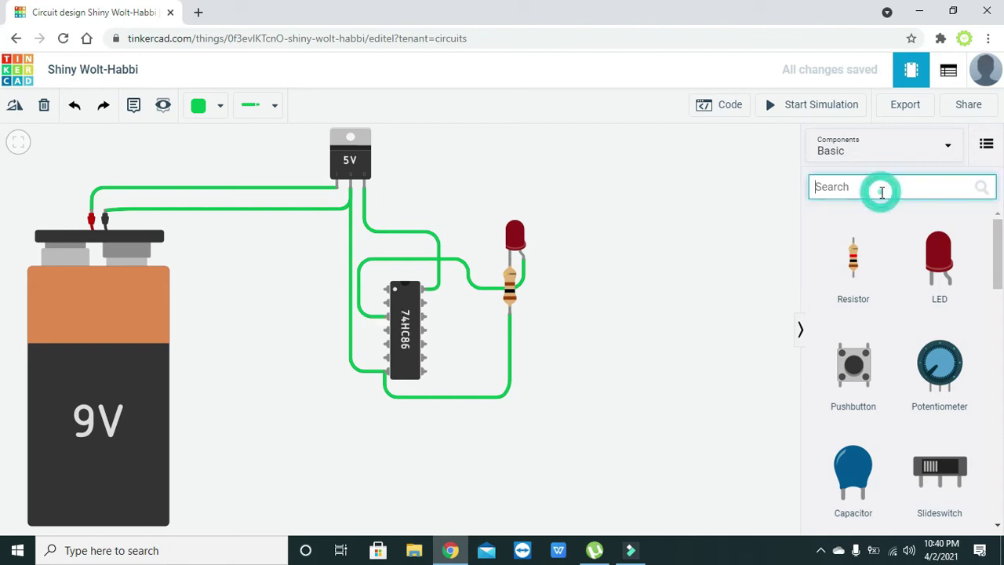
{"action": "type", "text": "dip"}
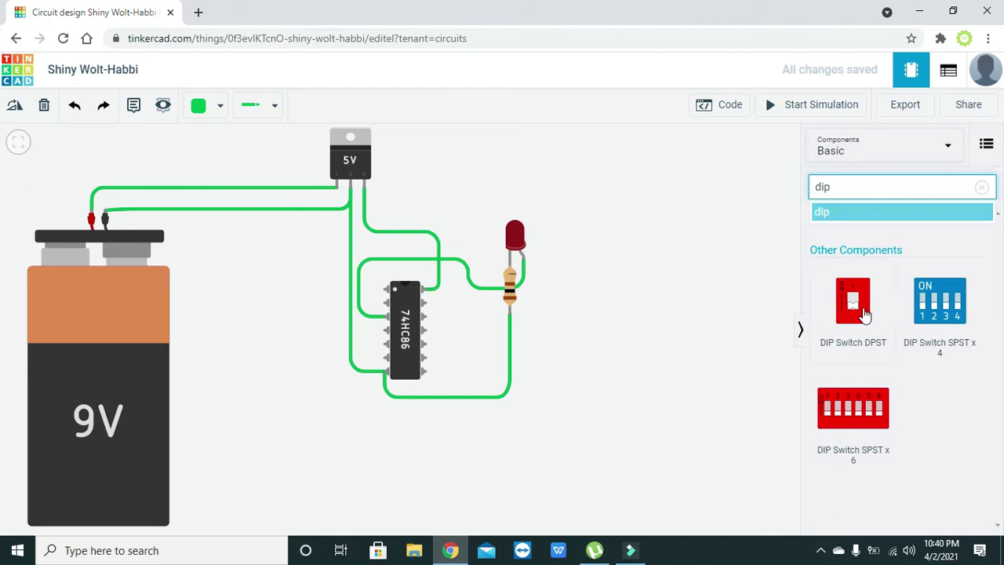
{"action": "left_click_drag", "start_coordinate": [860, 309], "coordinate": [212, 342]}
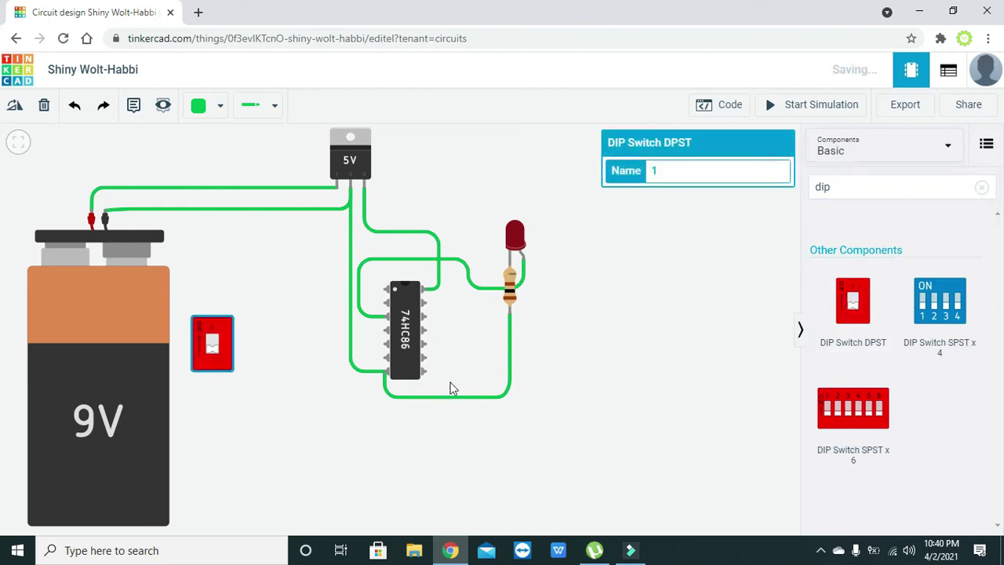
{"action": "left_click_drag", "start_coordinate": [844, 307], "coordinate": [269, 350]}
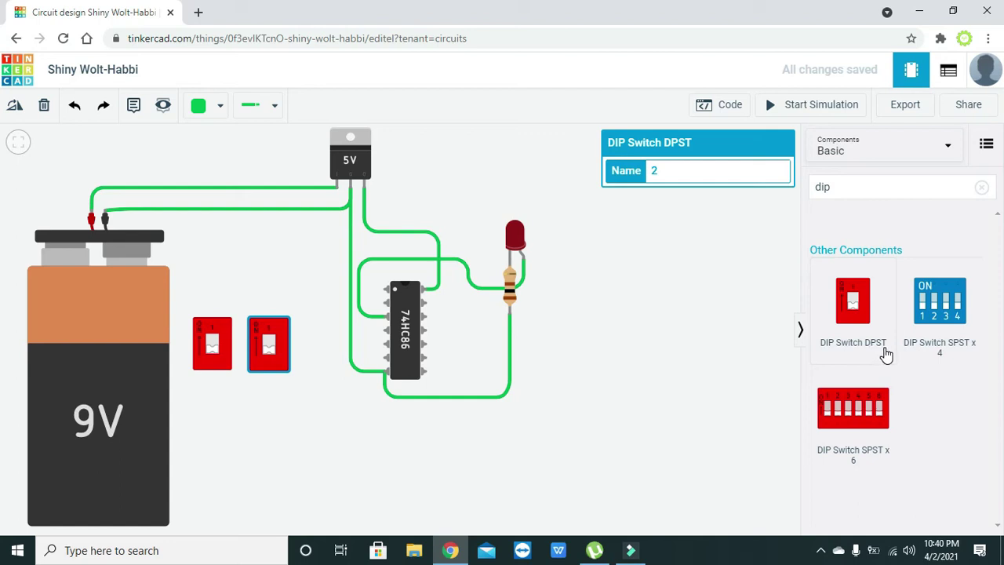
{"action": "left_click", "coordinate": [646, 353]}
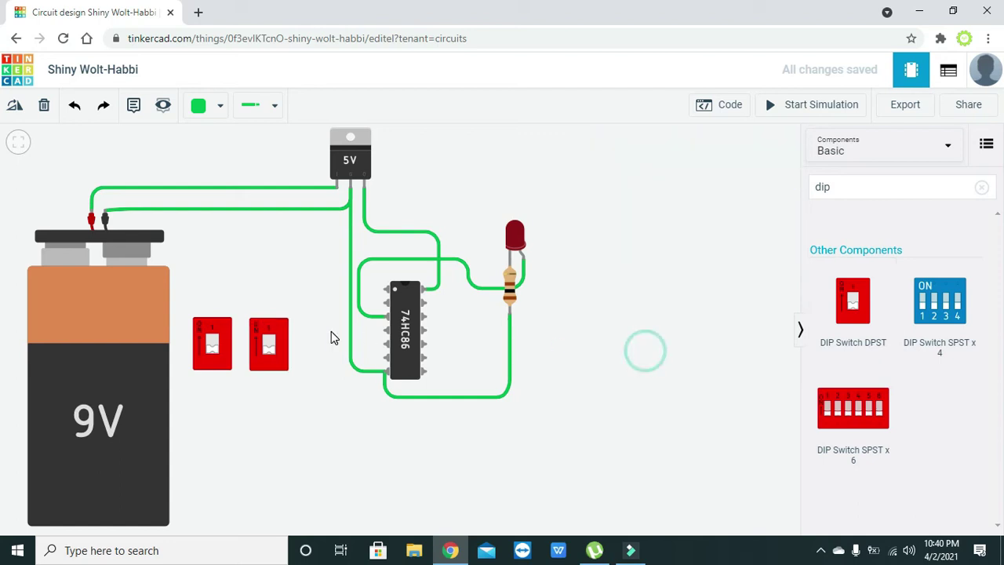
Wire the right DIP switch's top terminal to the left switch's terminal.
{"action": "left_click", "coordinate": [259, 324]}
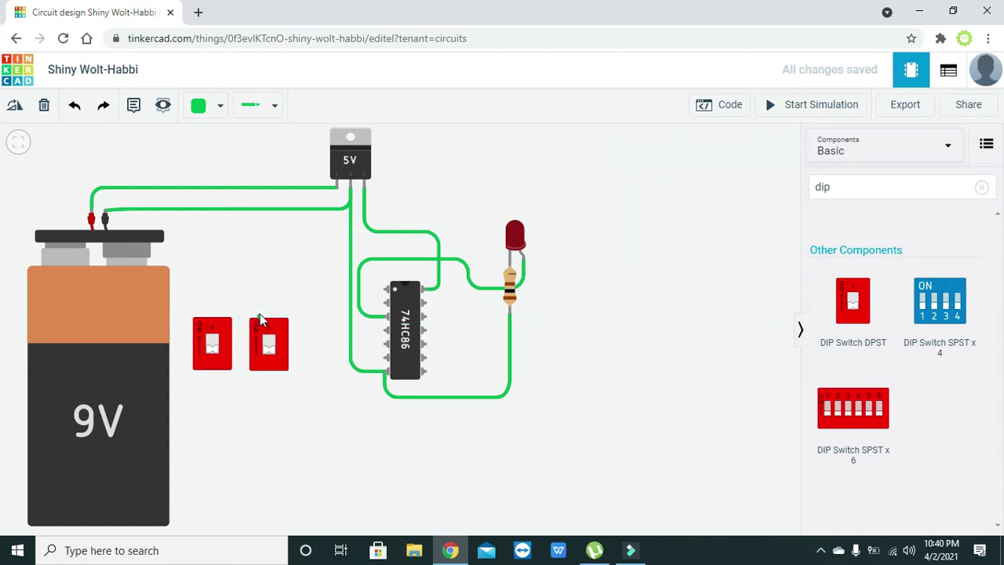
{"action": "left_click", "coordinate": [202, 305]}
{"action": "left_click", "coordinate": [204, 324]}
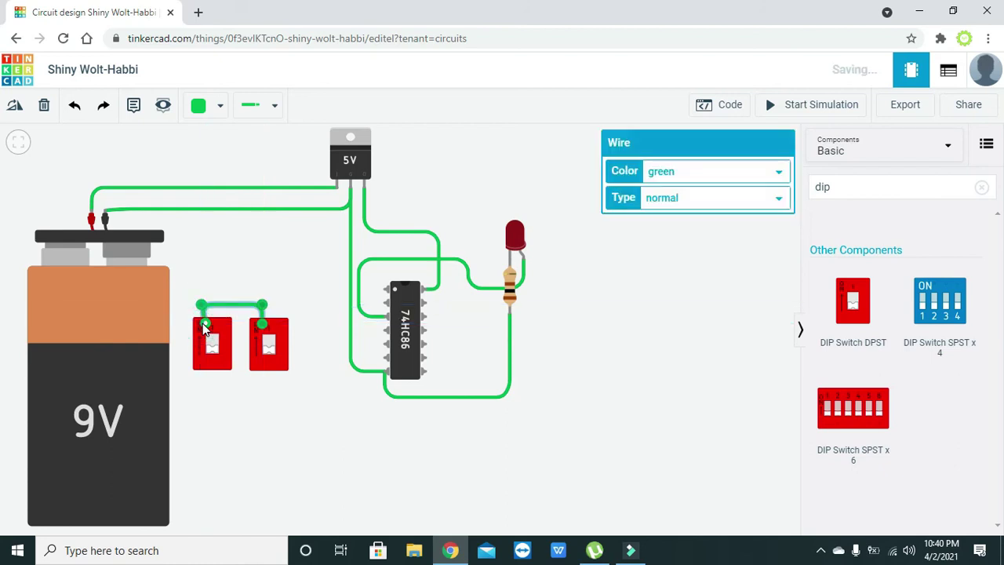
{"action": "left_click_drag", "start_coordinate": [202, 305], "coordinate": [205, 304]}
Route the regulator's 5V Out pin to the right switch's top terminal.
{"action": "left_click", "coordinate": [364, 185]}
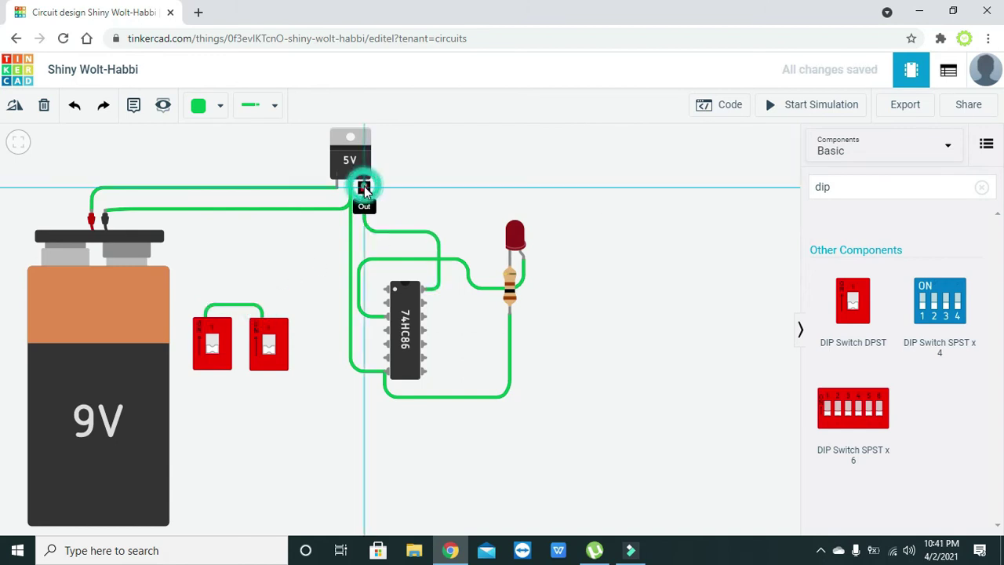
{"action": "left_click", "coordinate": [365, 231]}
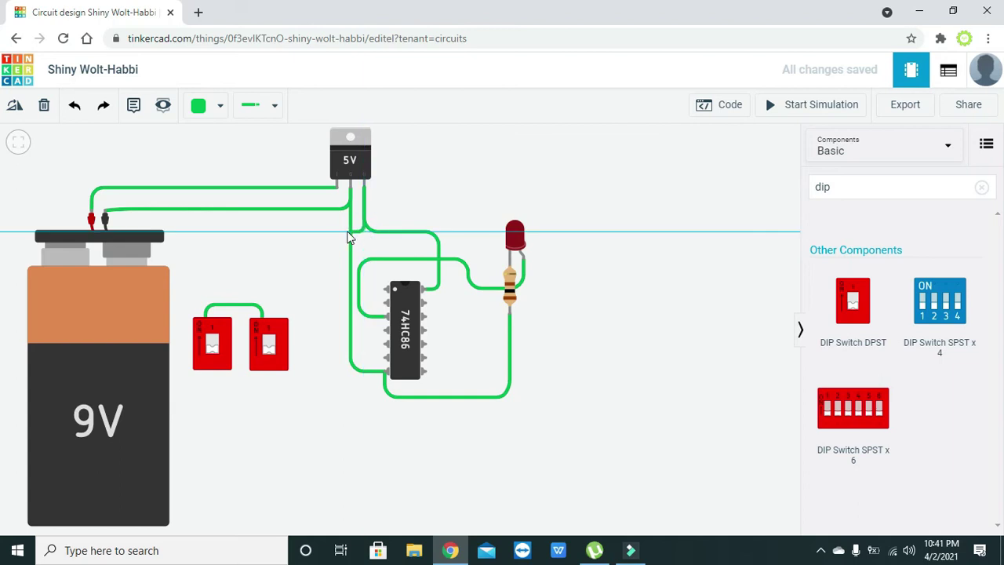
{"action": "left_click", "coordinate": [274, 232]}
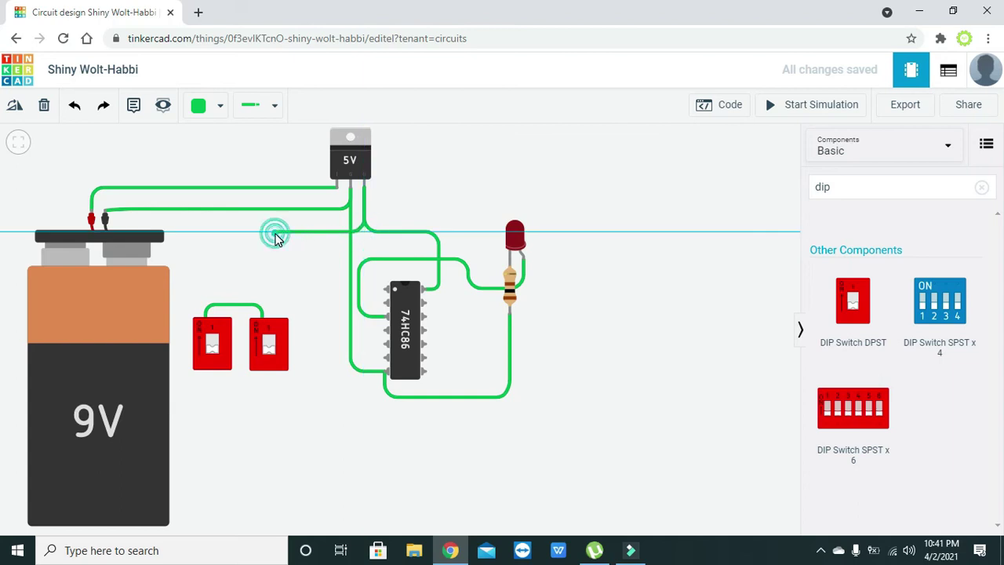
{"action": "left_click", "coordinate": [260, 322]}
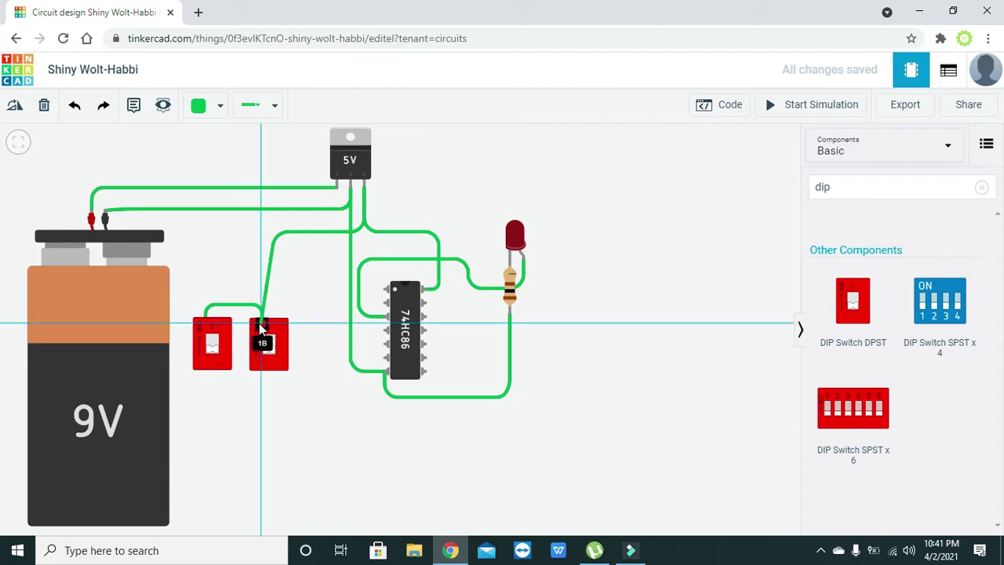
{"action": "left_click_drag", "start_coordinate": [274, 233], "coordinate": [264, 230]}
{"action": "left_click", "coordinate": [287, 262]}
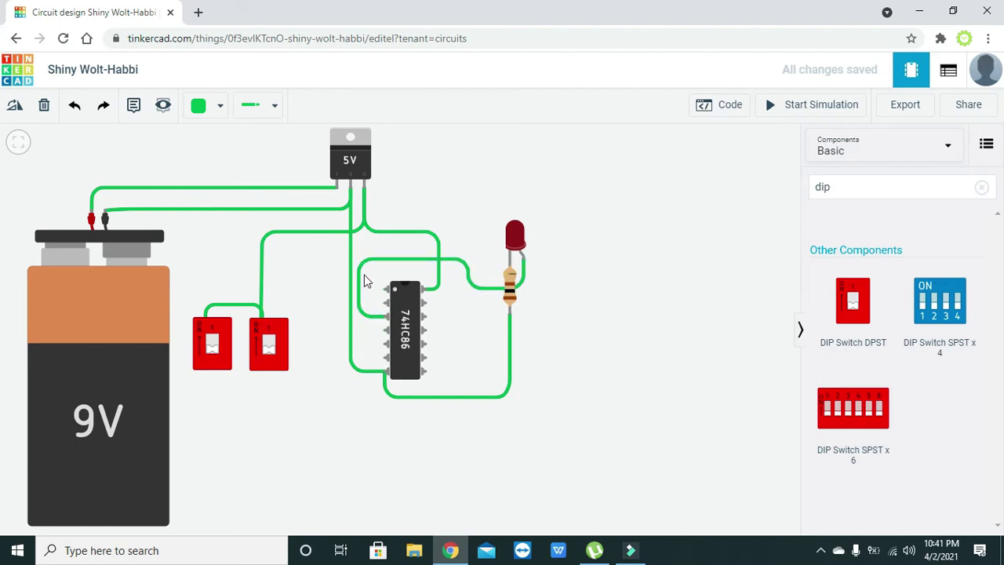
Wire the right switch's lower terminal to the 74HC86's Input 1A pin, straightening the bends.
{"action": "left_click", "coordinate": [481, 255]}
{"action": "left_click", "coordinate": [261, 365]}
{"action": "left_click", "coordinate": [262, 398]}
{"action": "left_click", "coordinate": [357, 397]}
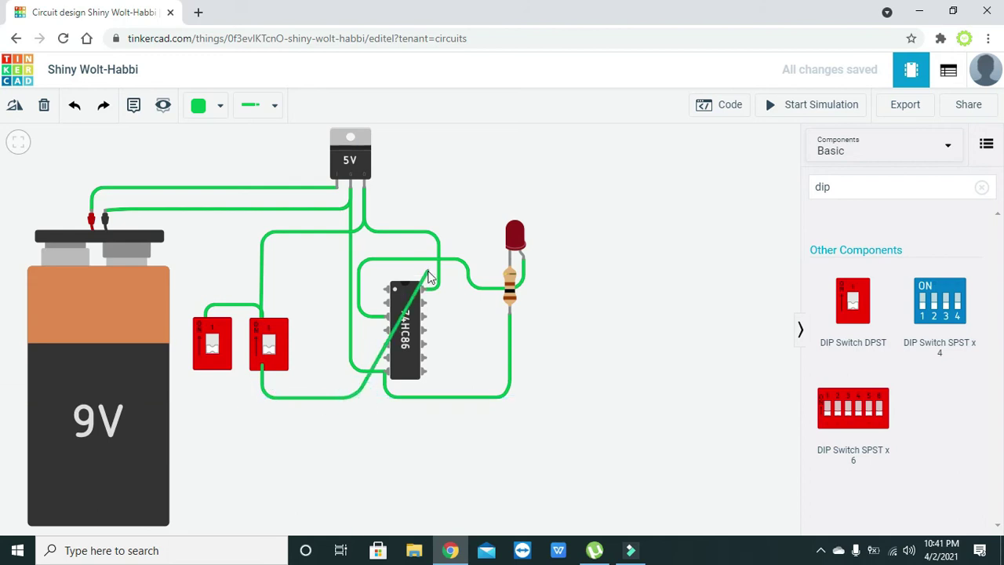
{"action": "left_click", "coordinate": [385, 294]}
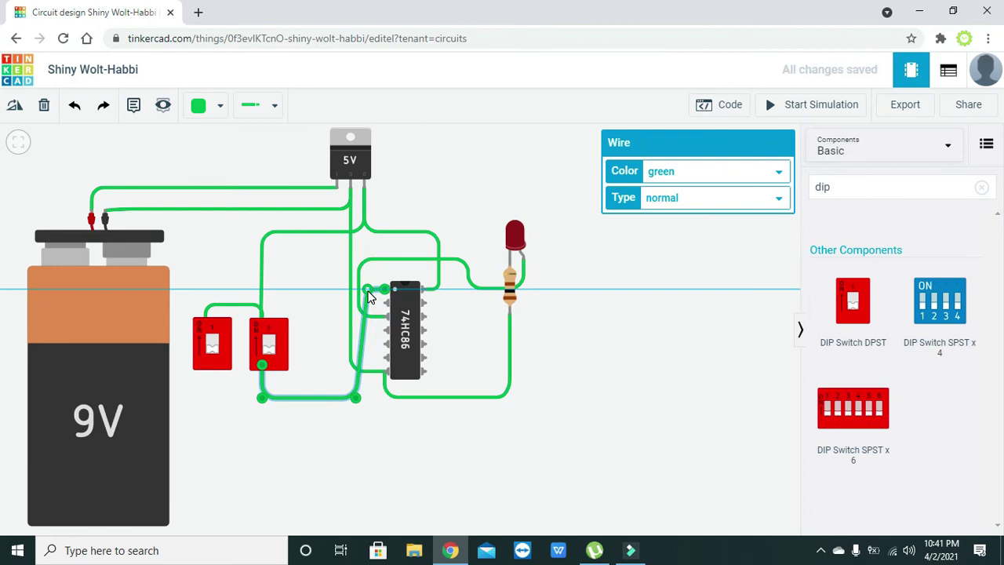
{"action": "left_click_drag", "start_coordinate": [355, 398], "coordinate": [365, 403]}
{"action": "left_click", "coordinate": [385, 406]}
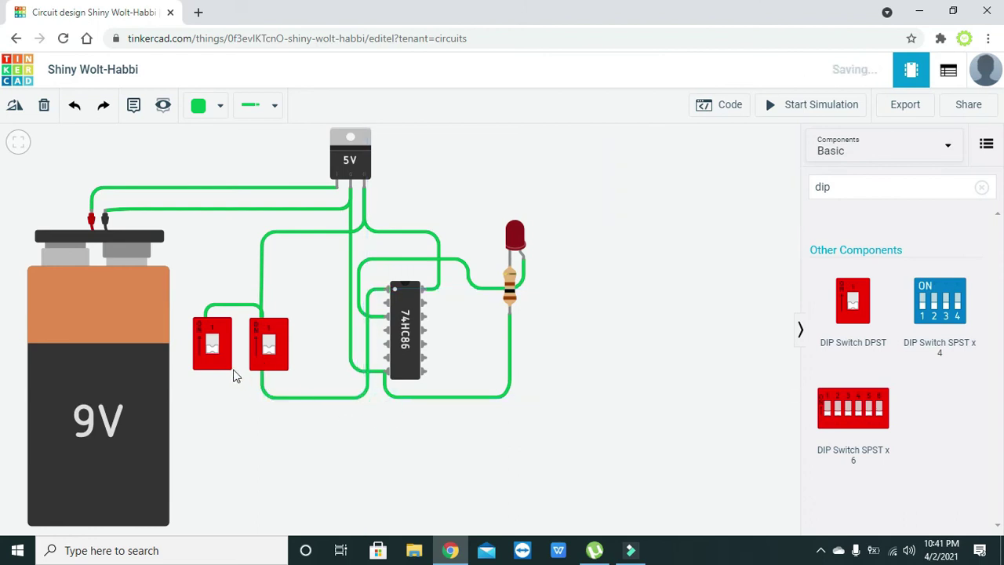
Wire the left switch's terminal to Input 1B, routing it below and beside the chip.
{"action": "left_click", "coordinate": [203, 362]}
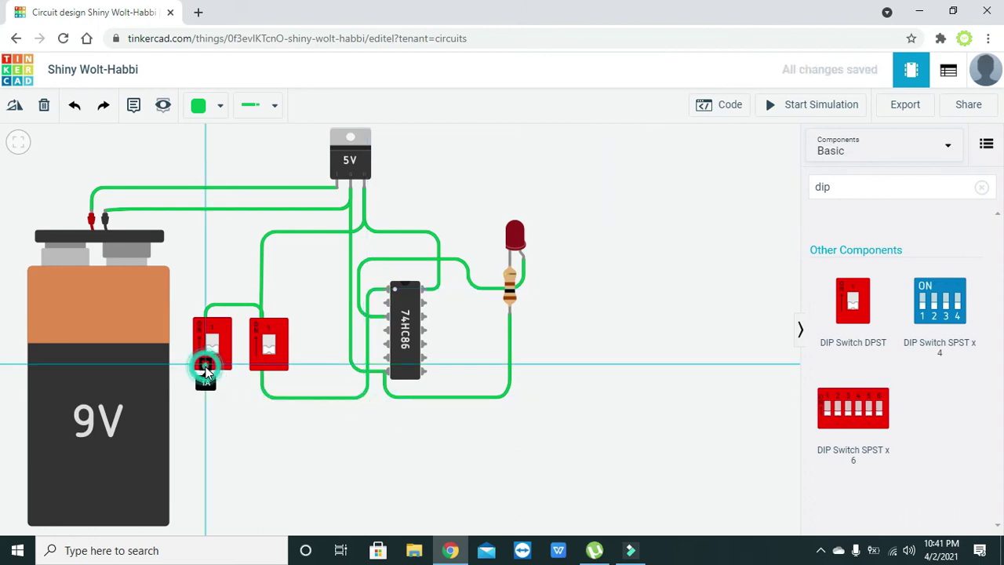
{"action": "left_click", "coordinate": [385, 309]}
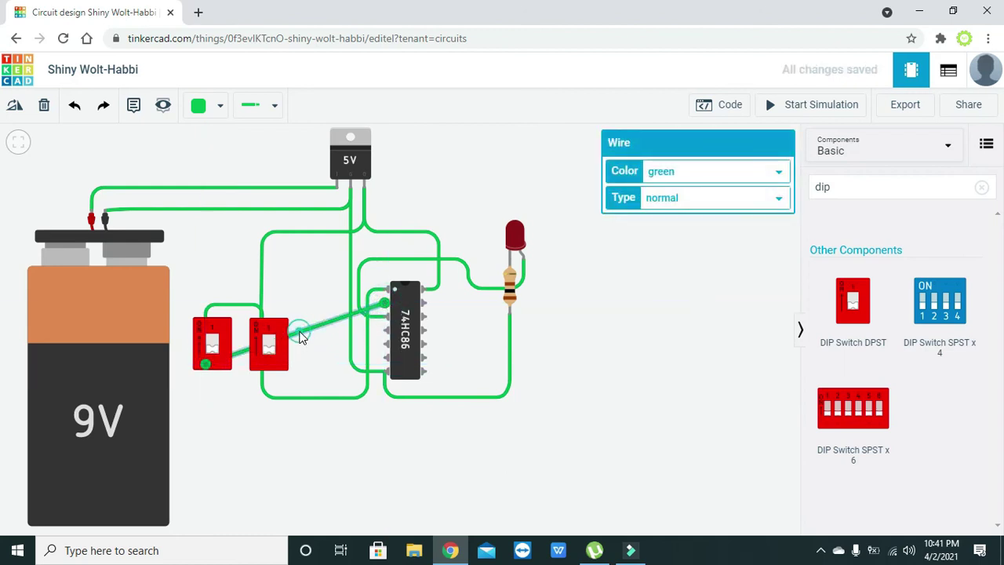
{"action": "left_click_drag", "start_coordinate": [300, 335], "coordinate": [371, 416]}
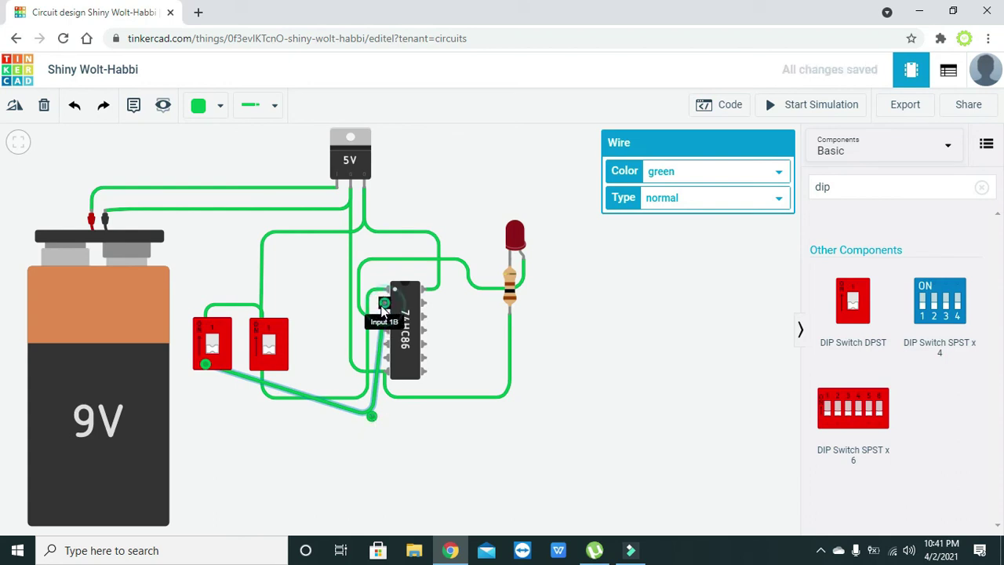
{"action": "left_click", "coordinate": [383, 304]}
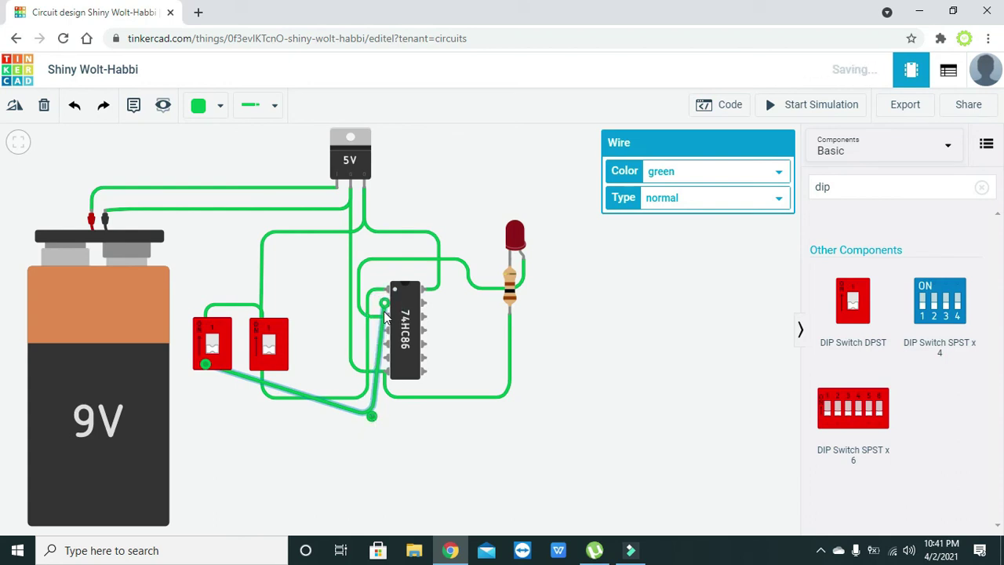
{"action": "left_click_drag", "start_coordinate": [383, 310], "coordinate": [374, 303]}
{"action": "left_click_drag", "start_coordinate": [373, 415], "coordinate": [376, 415]}
{"action": "left_click_drag", "start_coordinate": [246, 376], "coordinate": [211, 422]}
{"action": "left_click", "coordinate": [319, 471]}
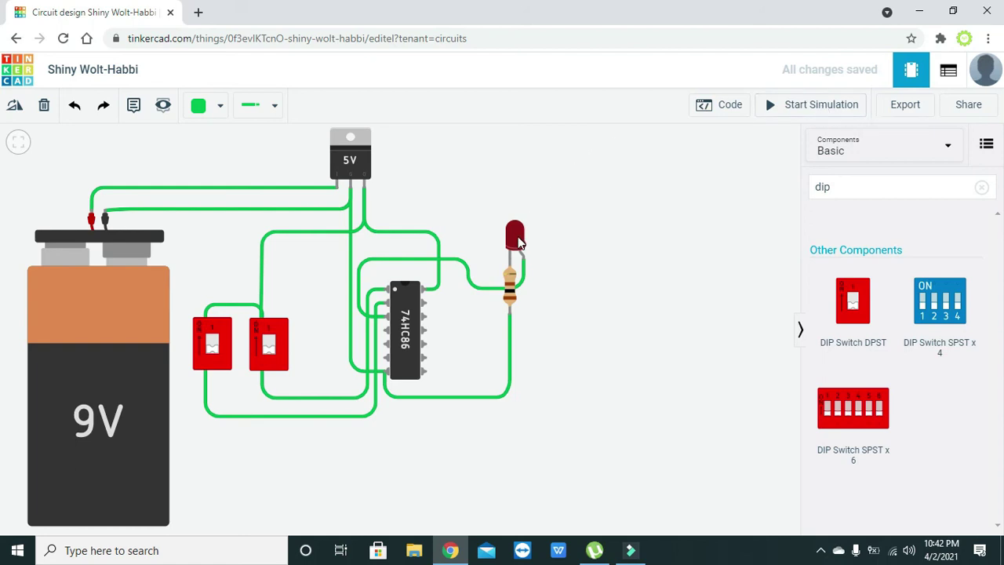
Erase 'dip' from the Components search box.
{"action": "left_click", "coordinate": [841, 190]}
{"action": "key", "text": "BackSpace"}
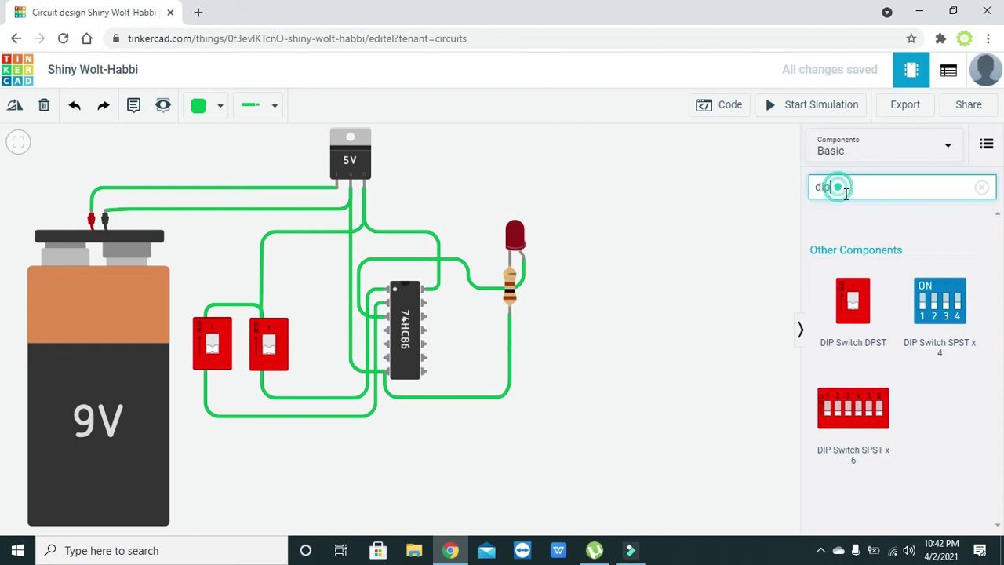
{"action": "key", "text": "BackSpace"}
{"action": "key", "text": "BackSpace"}
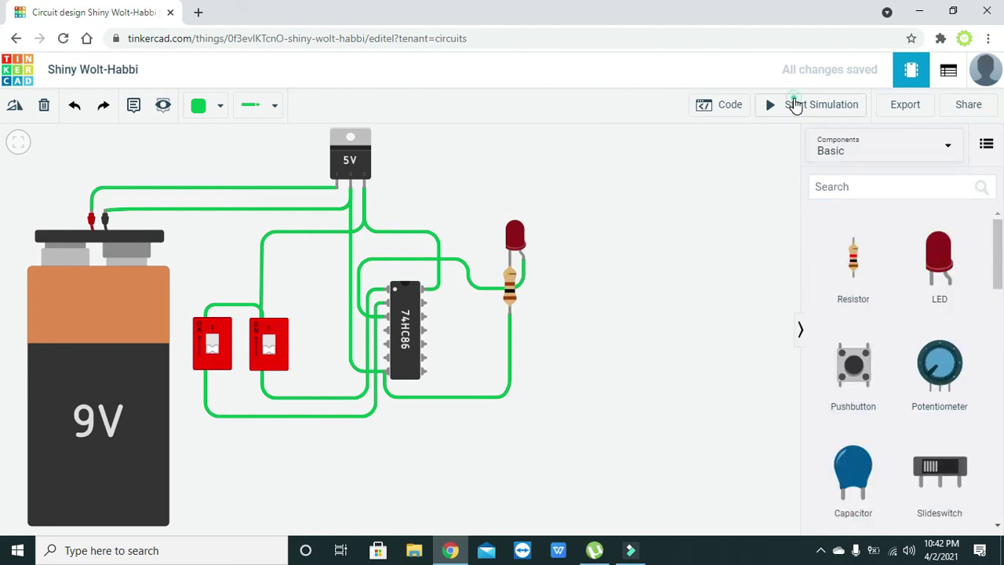
Start the simulation and flip the right DIP switch so the LED lights.
{"action": "left_click", "coordinate": [794, 105]}
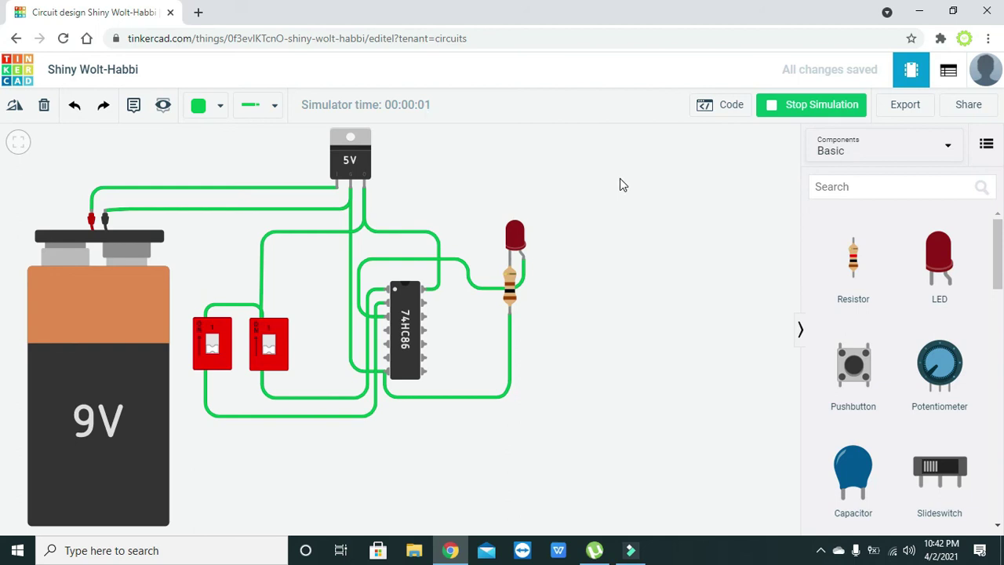
{"action": "left_click", "coordinate": [266, 345]}
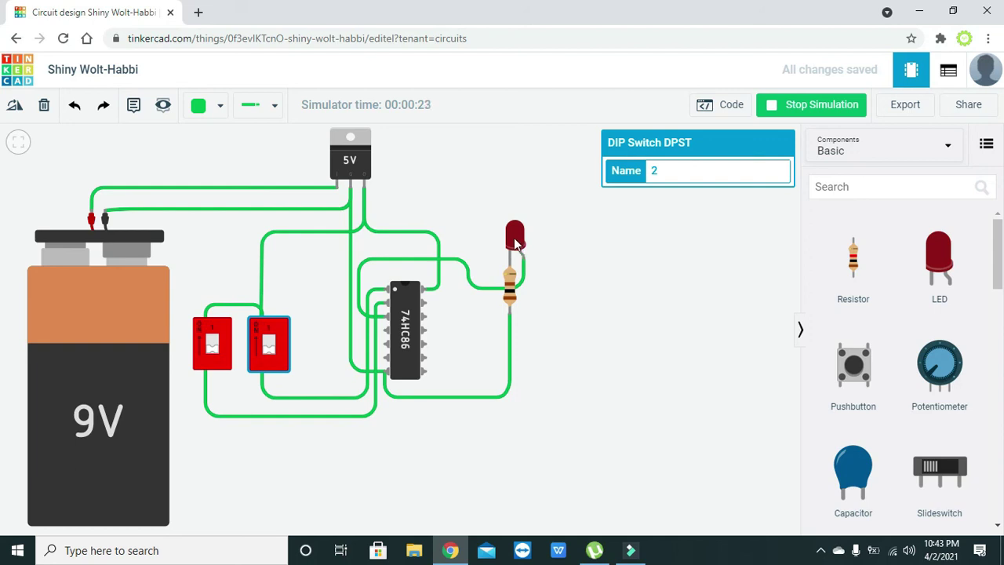
{"action": "left_click", "coordinate": [270, 344]}
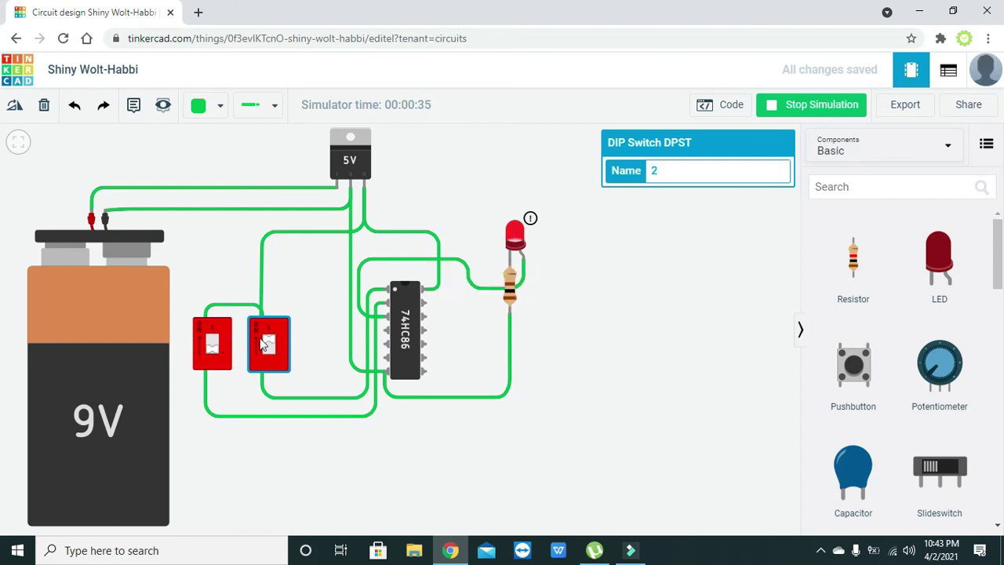
Toggle both switches through the other combinations to confirm XOR output, then stop the simulation.
{"action": "mouse_move", "coordinate": [514, 243]}
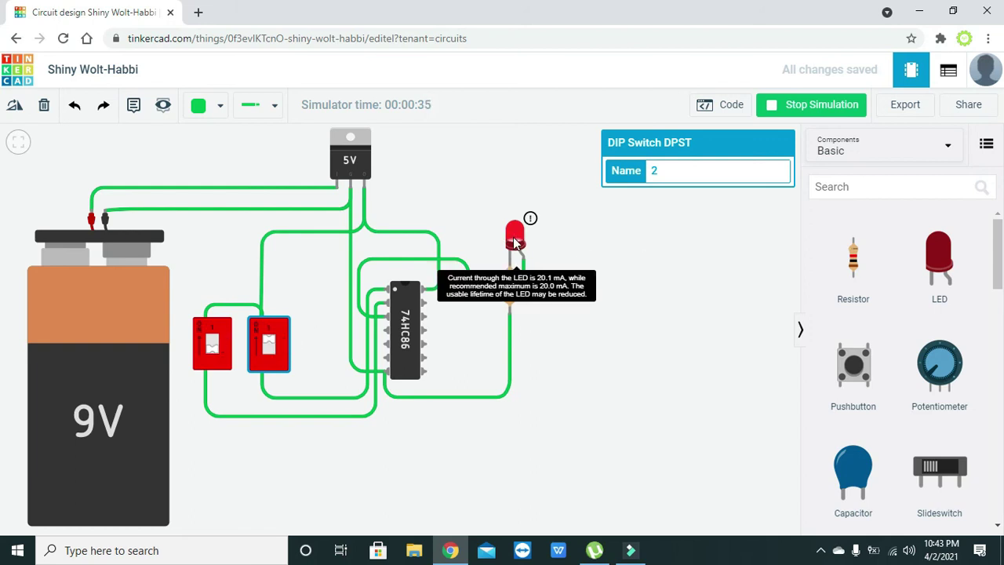
{"action": "left_click", "coordinate": [213, 341]}
{"action": "left_click", "coordinate": [268, 349]}
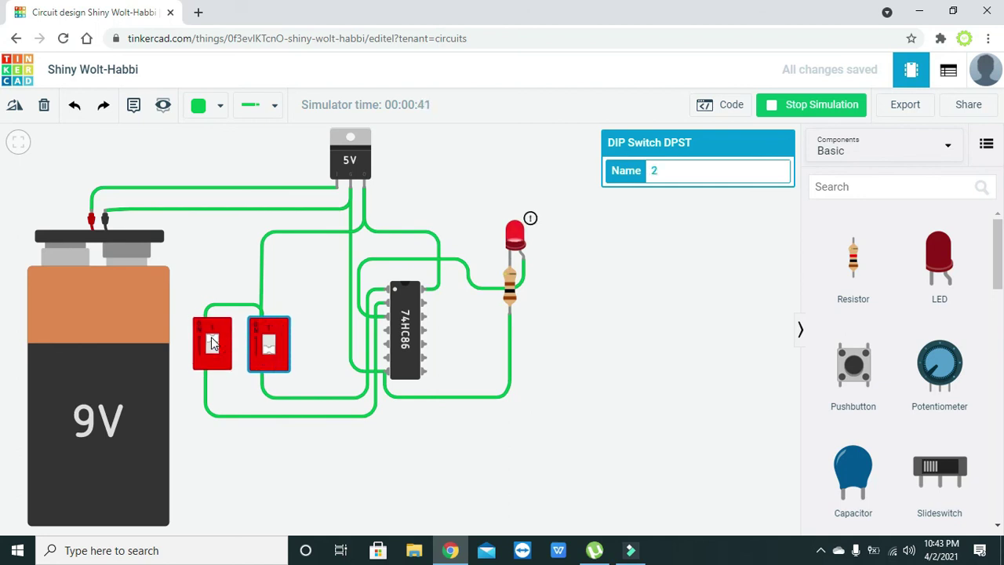
{"action": "mouse_move", "coordinate": [524, 249]}
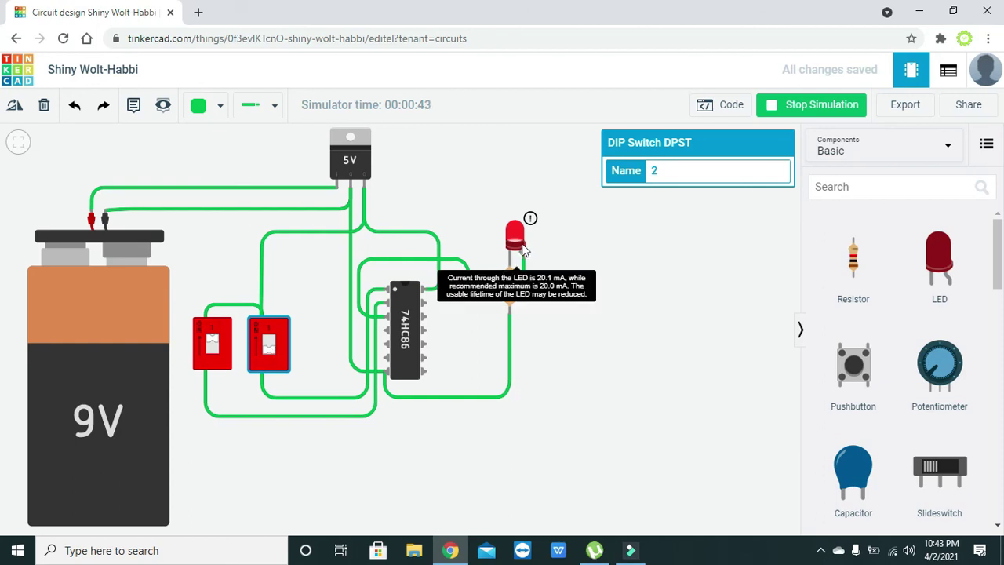
{"action": "left_click", "coordinate": [269, 345]}
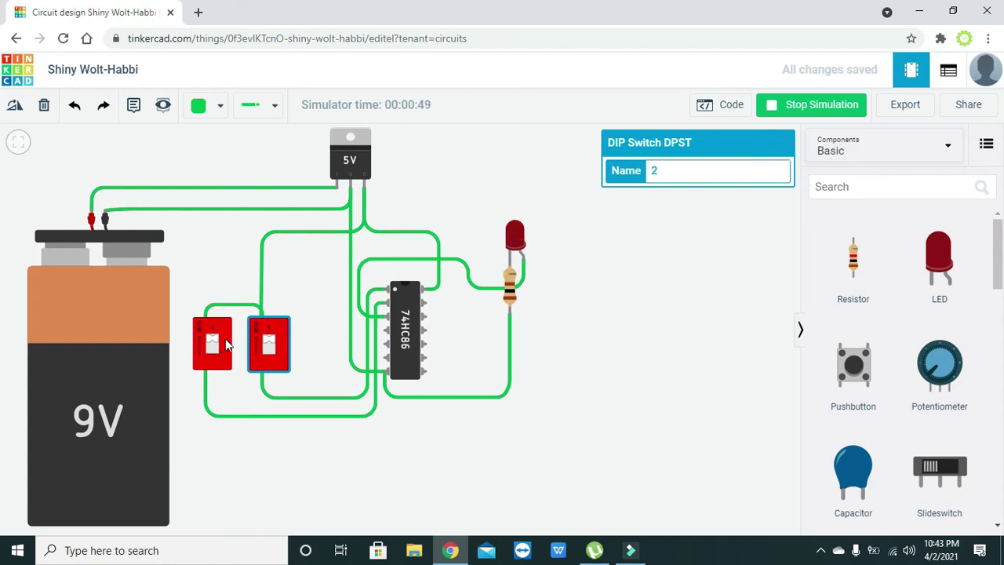
{"action": "left_click", "coordinate": [274, 343]}
{"action": "mouse_move", "coordinate": [589, 326]}
{"action": "left_mouse_down"}
{"action": "mouse_move", "coordinate": [610, 329]}
{"action": "mouse_move", "coordinate": [592, 333]}
{"action": "left_mouse_up"}
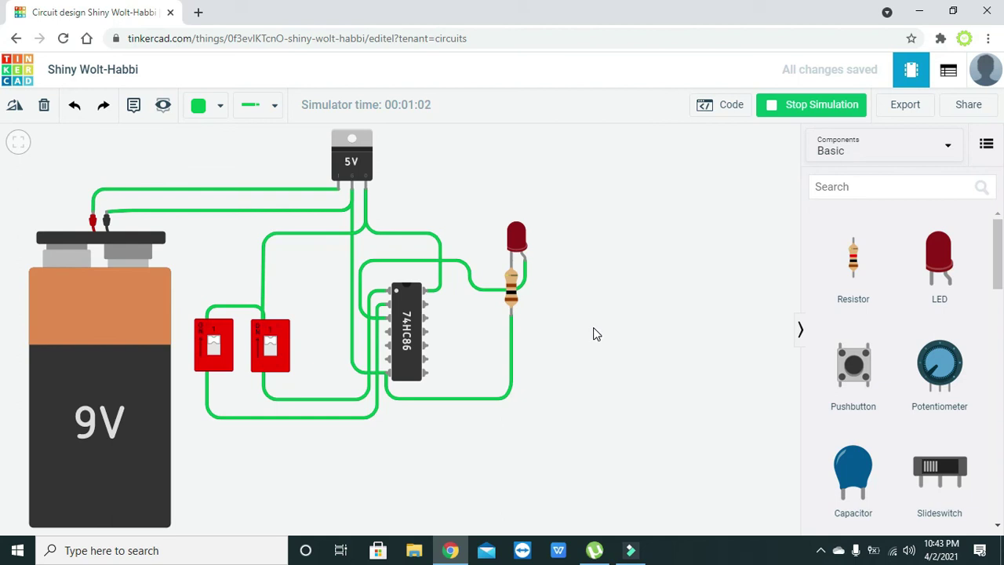
{"action": "left_click", "coordinate": [825, 106]}
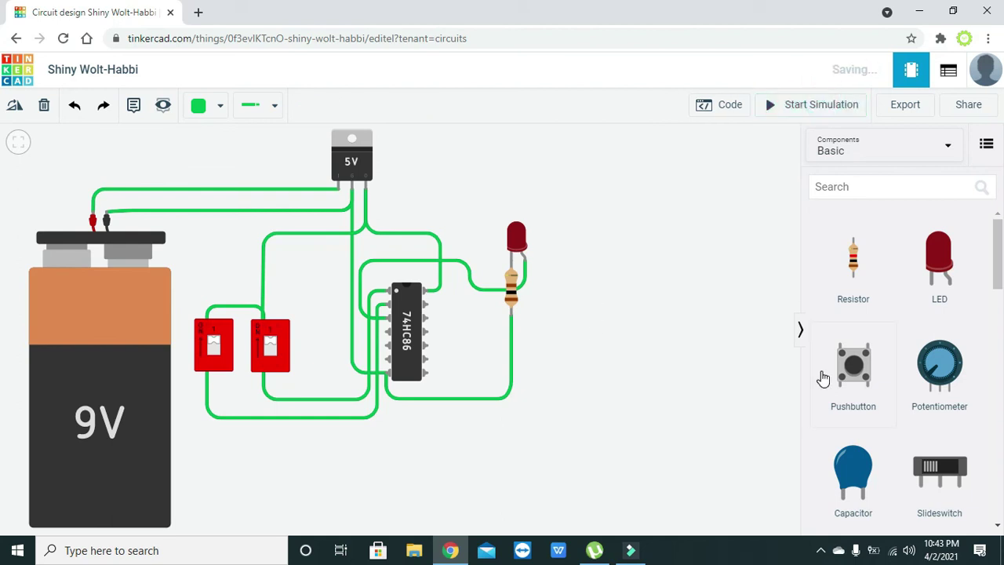